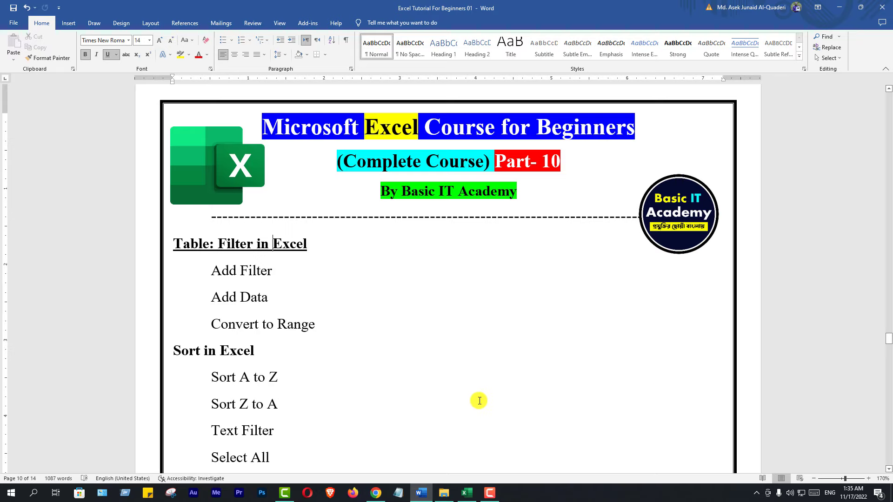
Switch from the Word course outline to the Excel Student Result Sheet workbook.
left_click(469, 494)
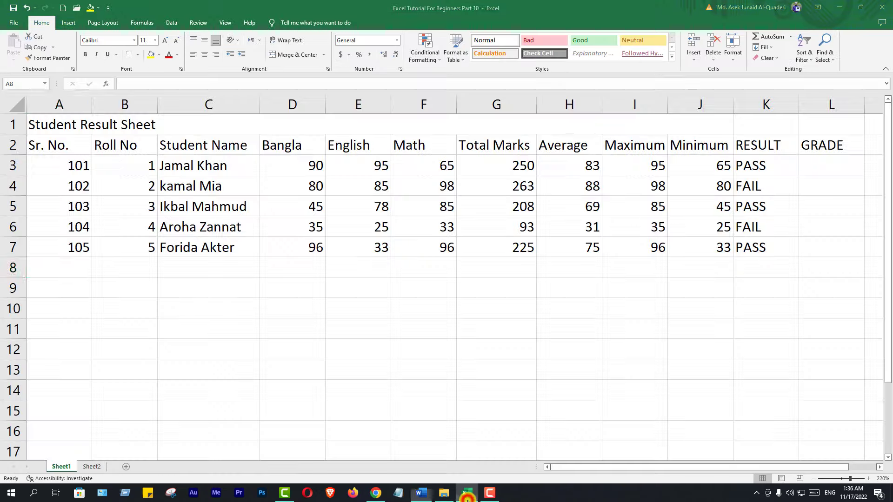
left_click(401, 337)
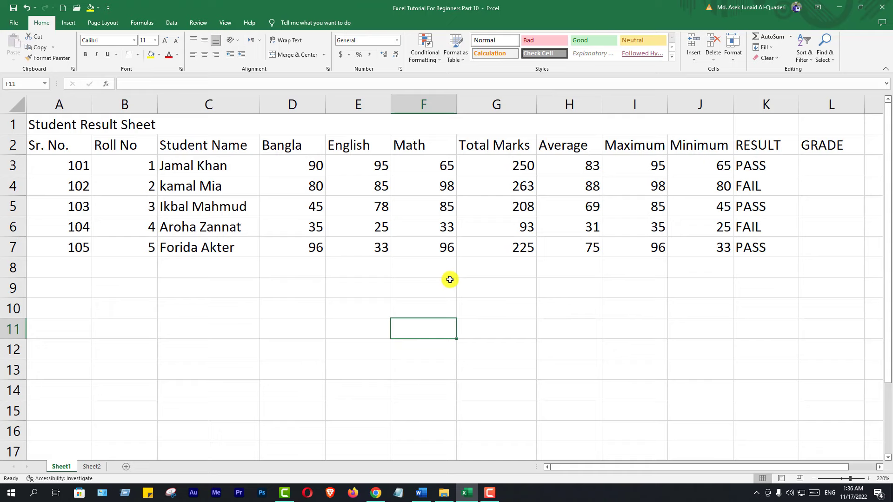
left_click(767, 147)
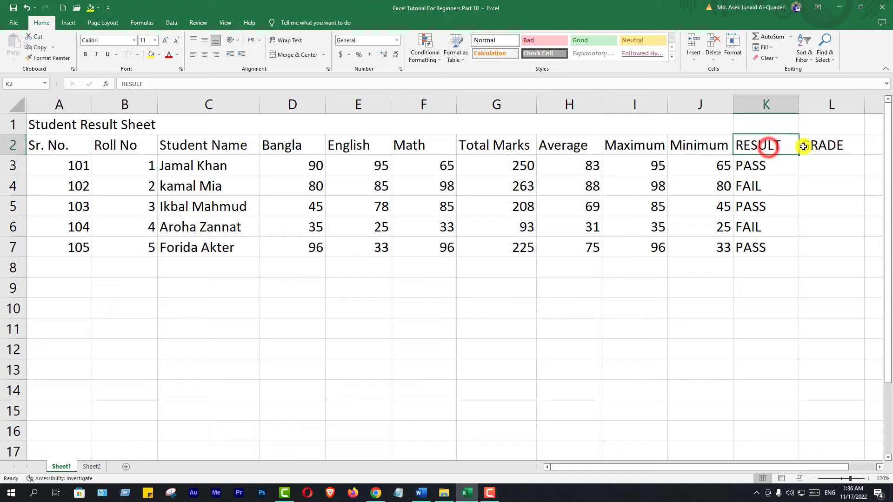
left_click(810, 143)
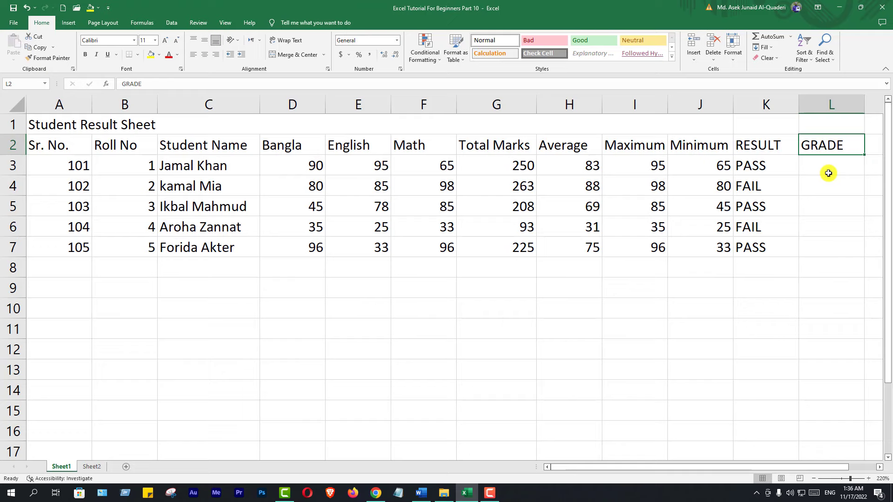
left_click(496, 227)
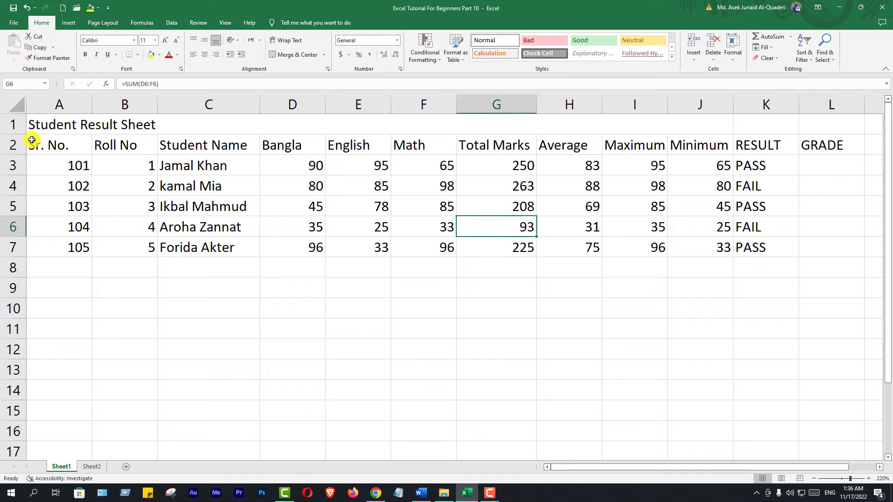
left_click_drag(32, 139, 451, 244)
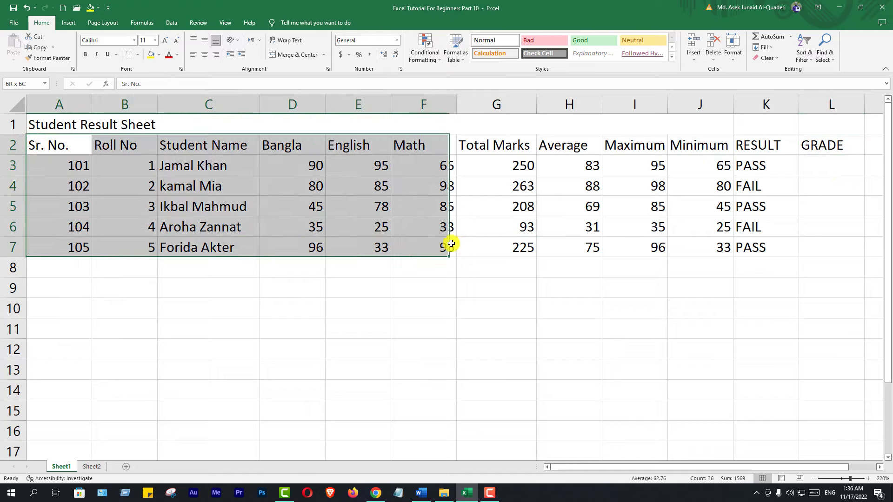
left_click_drag(451, 243, 822, 248)
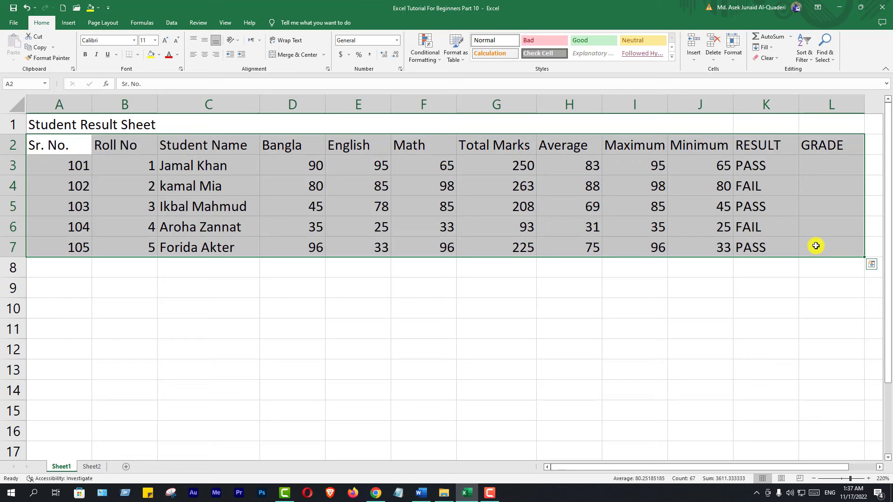
left_click(816, 245)
left_click(590, 285)
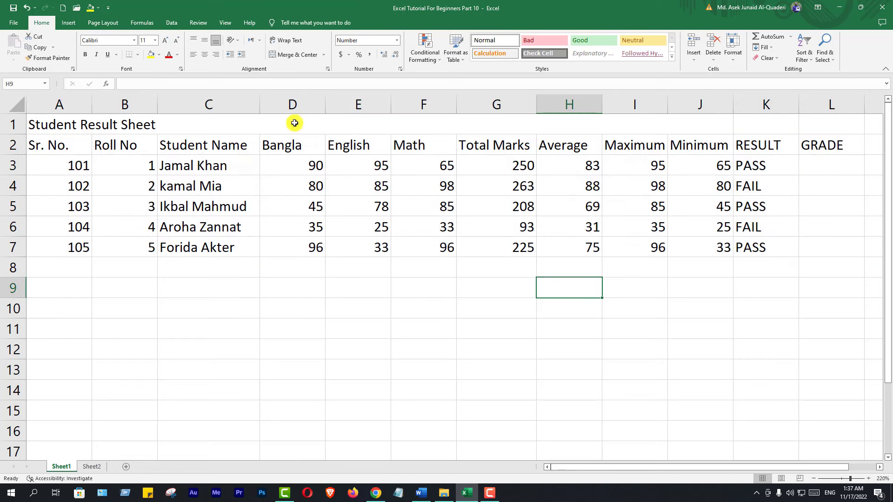
left_click(285, 285)
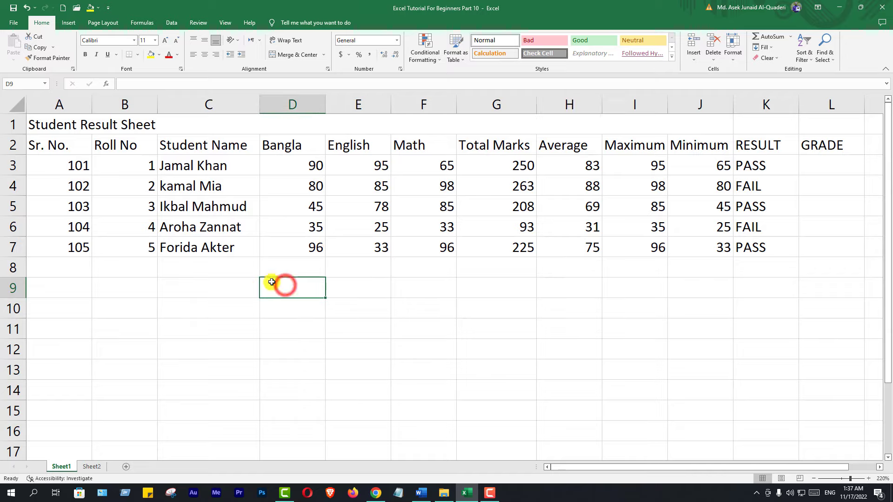
left_click(198, 289)
left_click(124, 290)
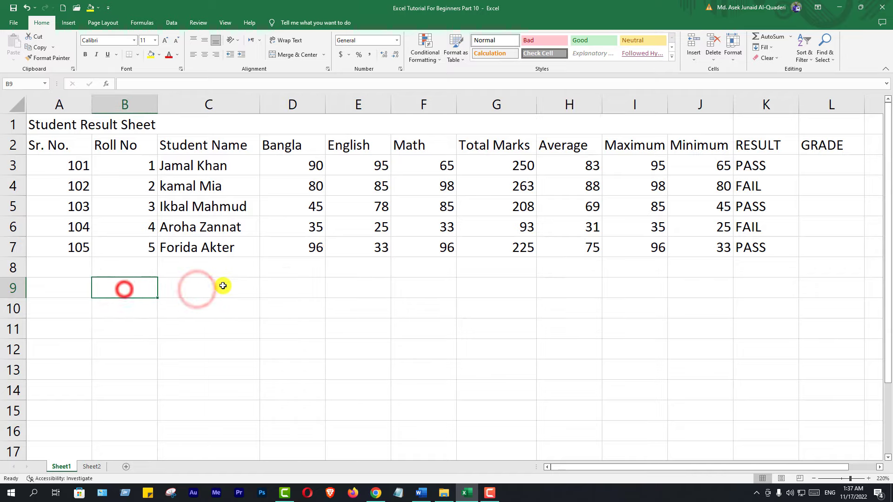
left_click(225, 285)
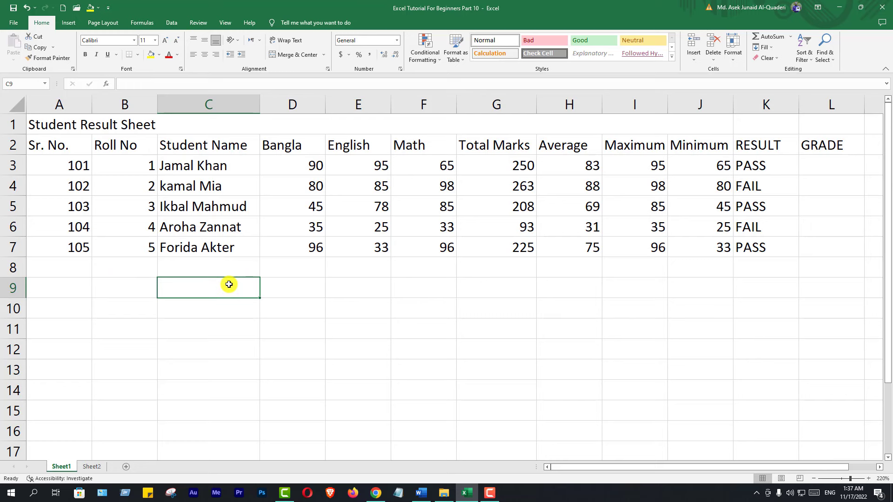
key("ctrl+a")
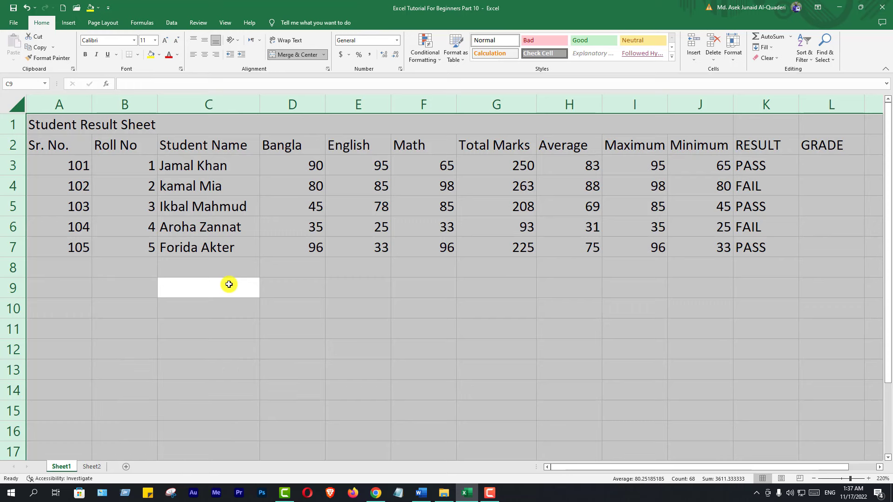
left_click(245, 239)
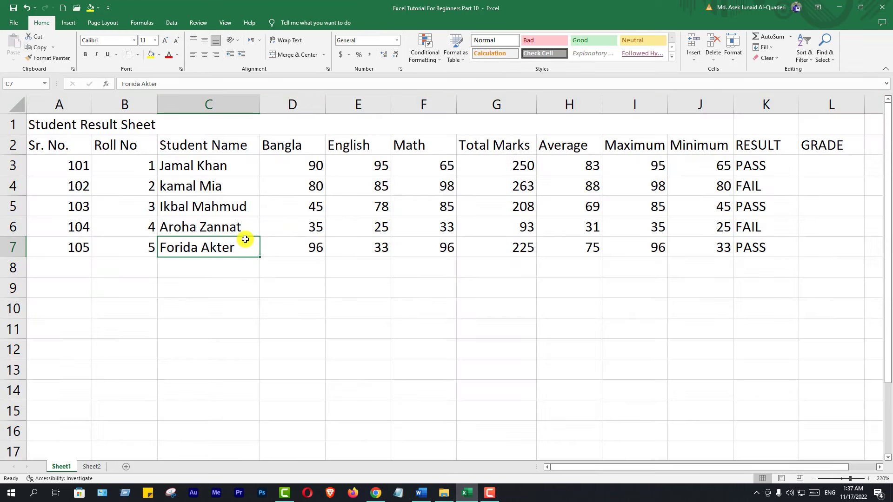
left_click(283, 289)
left_click(339, 189)
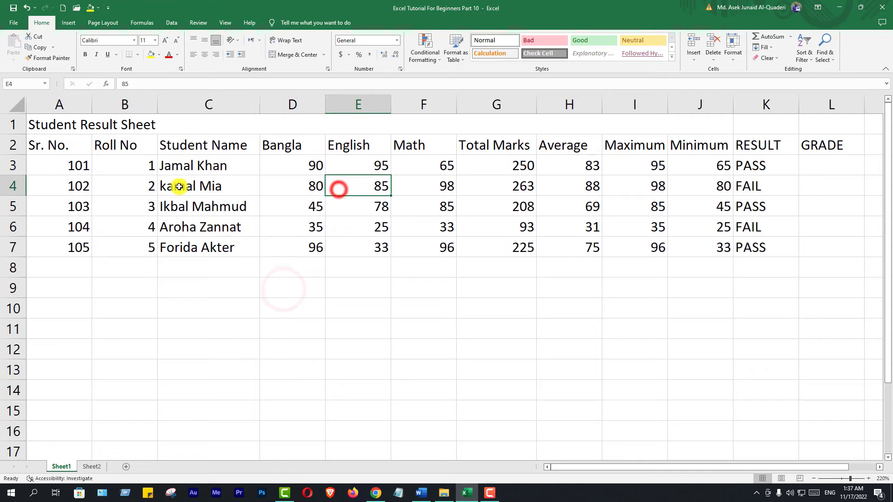
left_click(179, 186)
left_click(127, 229)
left_click(278, 228)
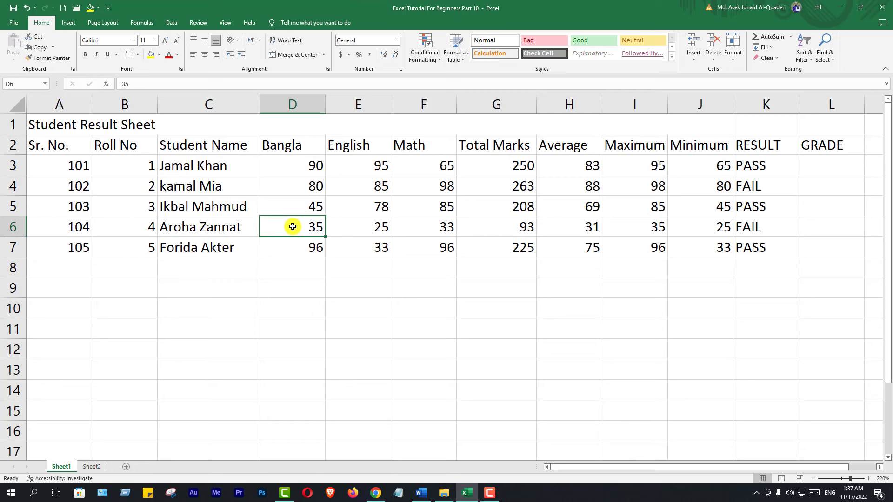
key("ctrl+a")
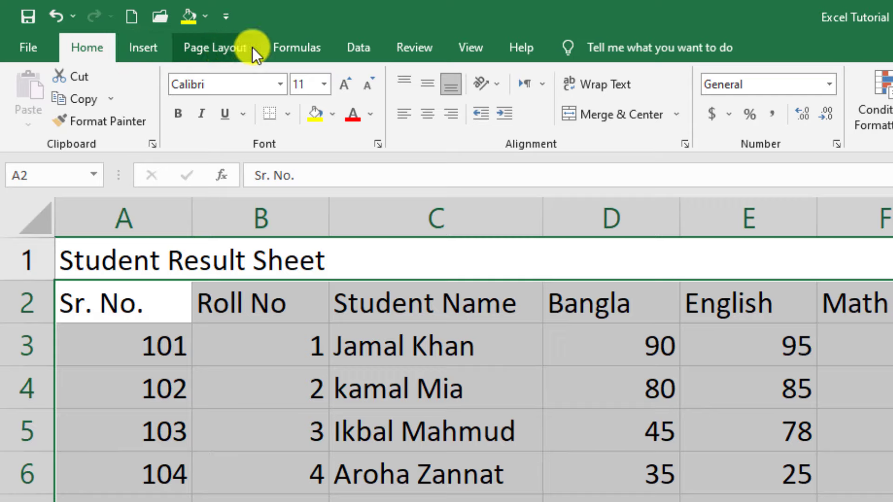
Show the Data ribbon commands for sorting and filtering the result table.
left_click(363, 47)
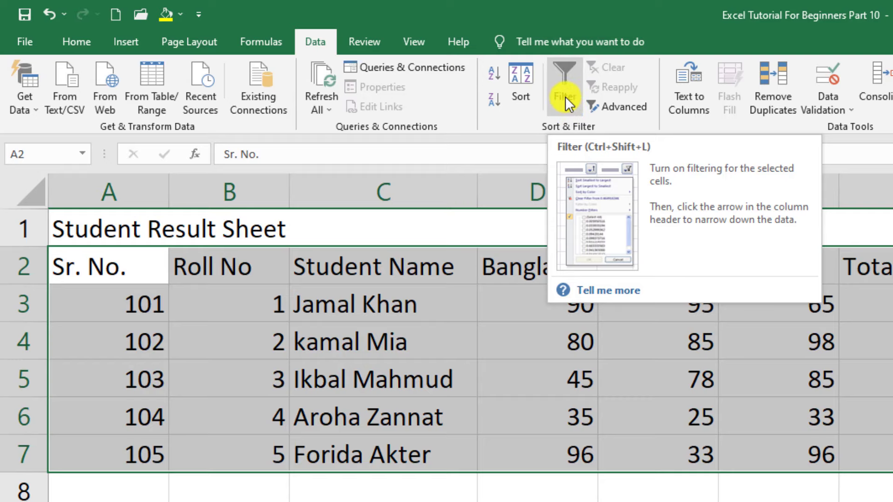
Turn on AutoFilter for the table headers, Sr. No. through GRADE, then reselect the data.
left_click(563, 83)
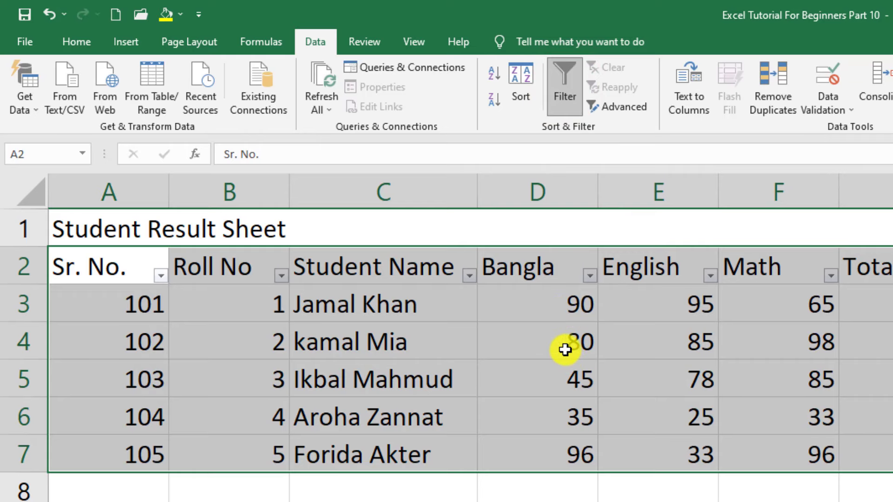
left_click(518, 329)
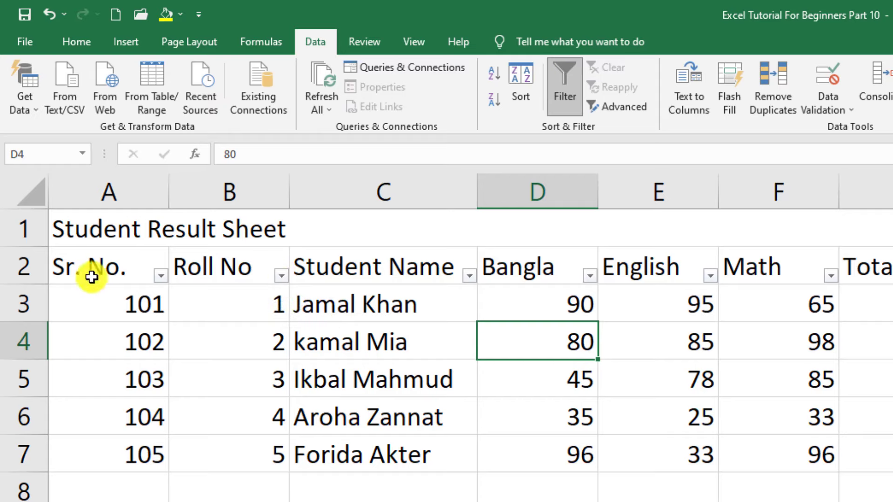
mouse_move(70, 268)
left_mouse_down()
mouse_move(400, 239)
mouse_move(844, 258)
left_mouse_up()
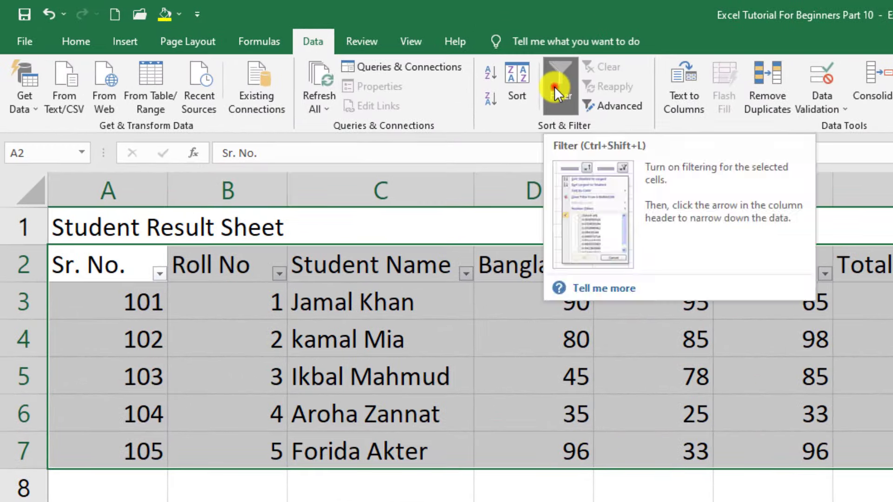
Remove the header filters, then reapply them to A2:G7 via Home > Sort & Filter > Filter.
left_click(554, 86)
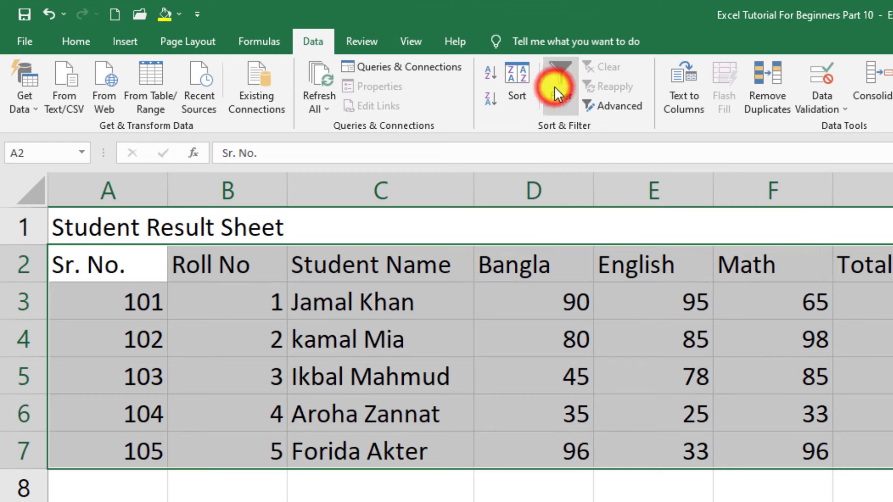
left_click(627, 317)
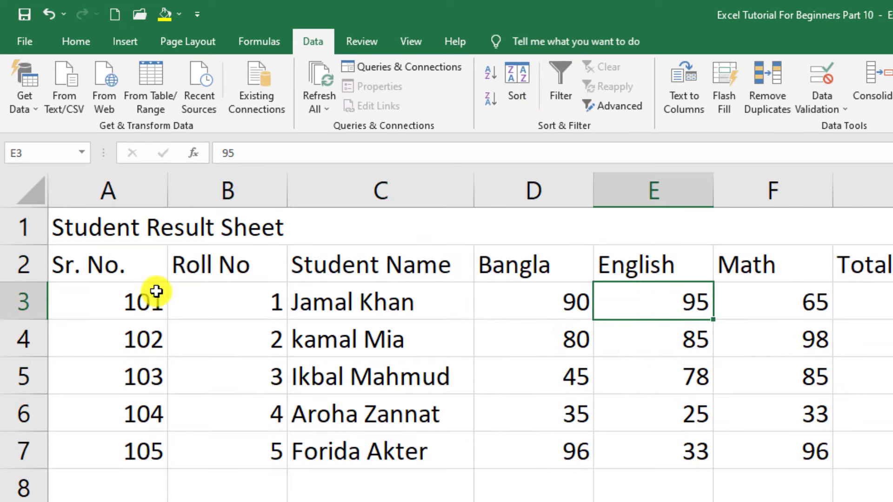
left_click_drag(106, 261, 891, 451)
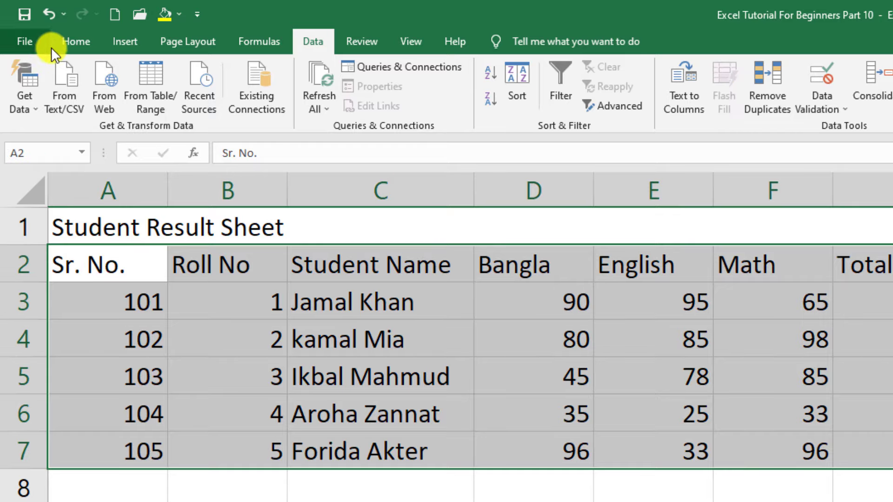
left_click(83, 41)
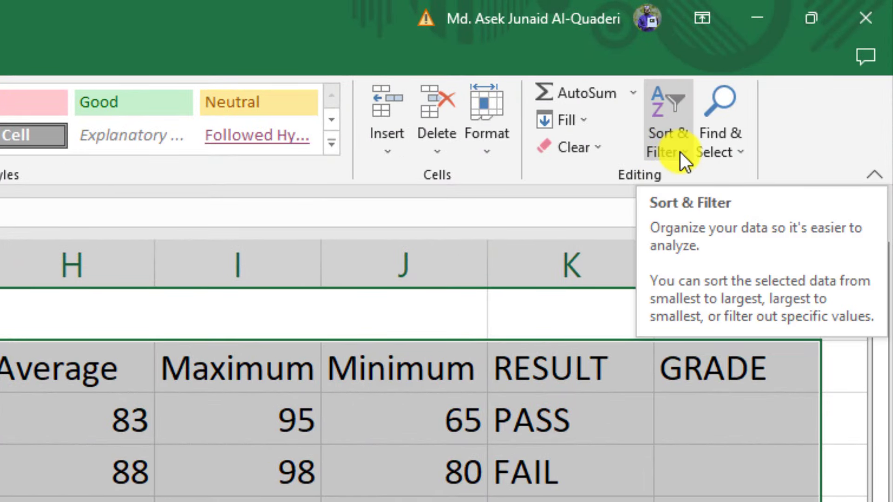
left_click(684, 150)
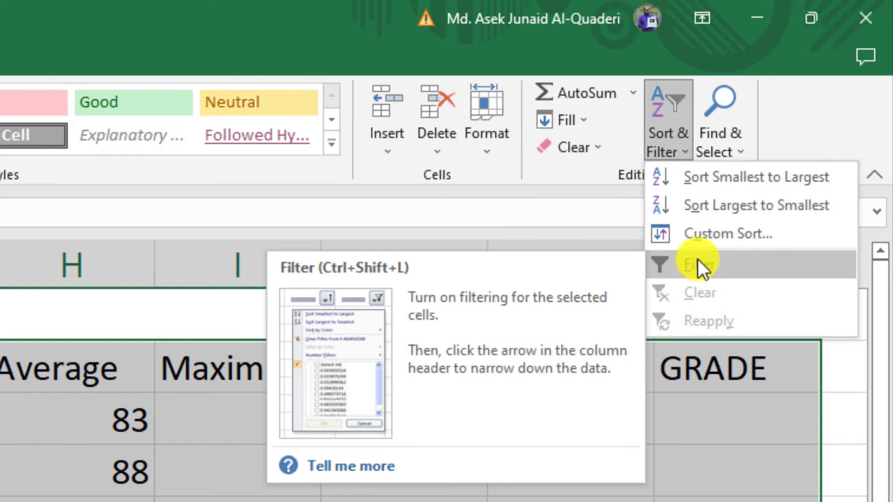
left_click(699, 264)
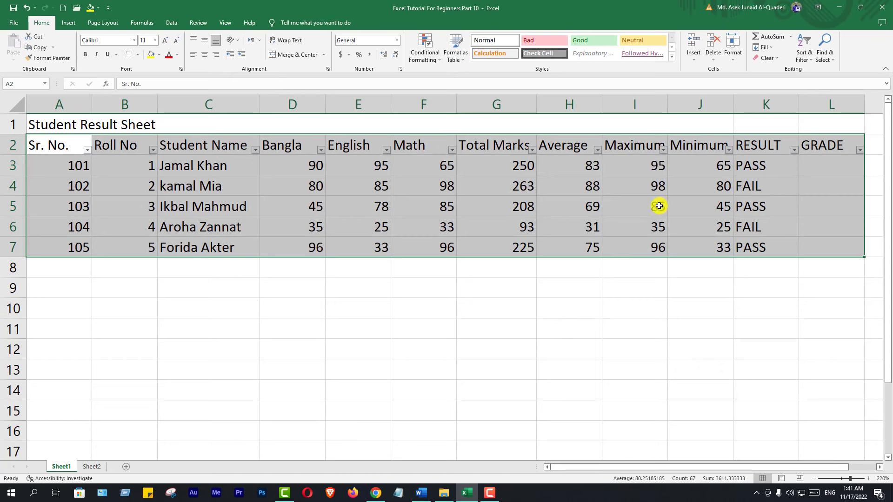
Open the Student Name filter list in C2, showing all five names checked.
left_click(581, 206)
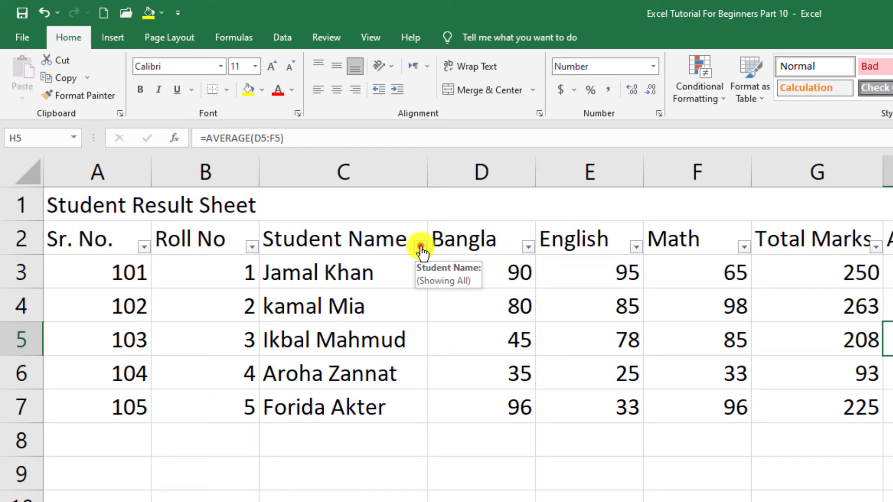
left_click(391, 229)
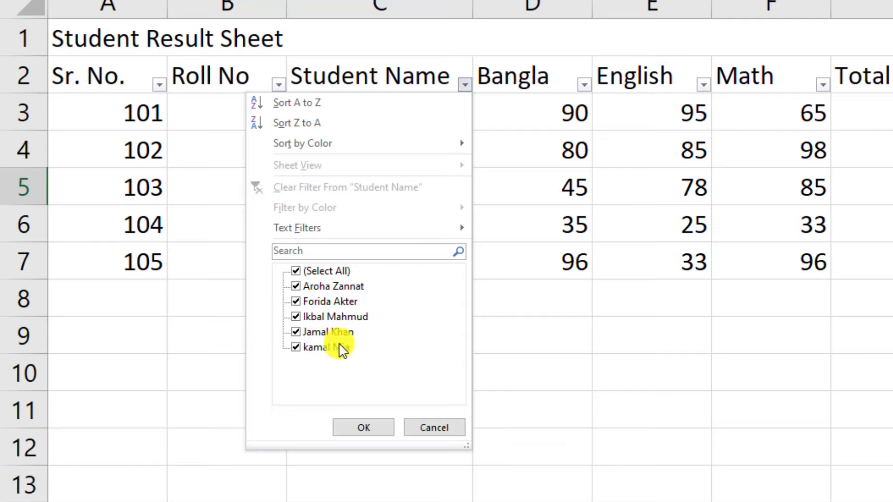
left_click(295, 271)
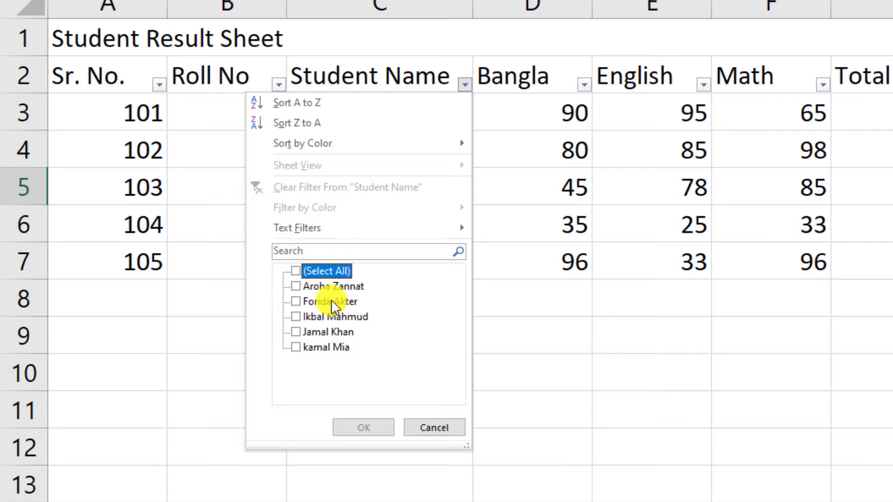
left_click(295, 284)
left_click(295, 300)
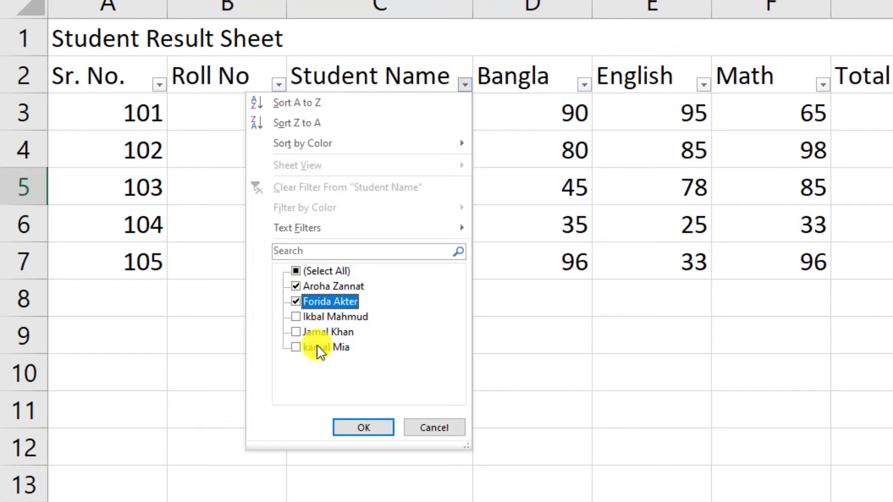
left_click(297, 349)
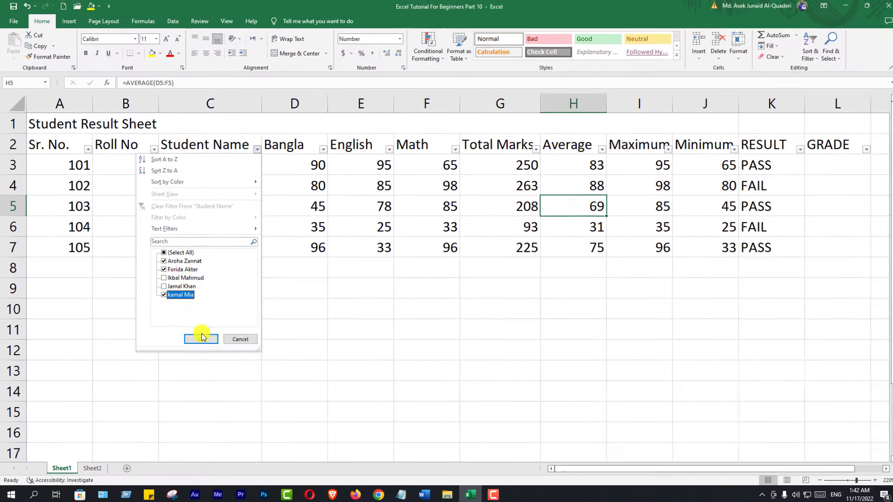
Apply the three-name filter, then undo it so all five students show.
left_click(199, 337)
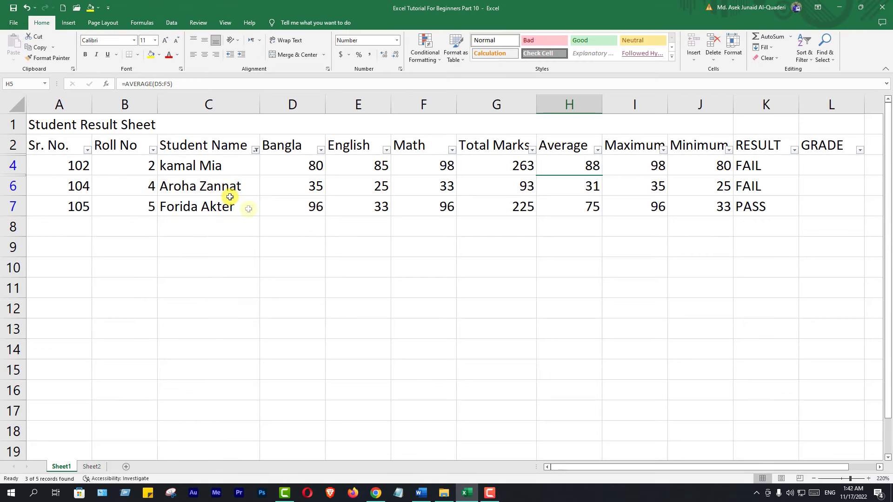
key("ctrl+z")
key("ctrl+z")
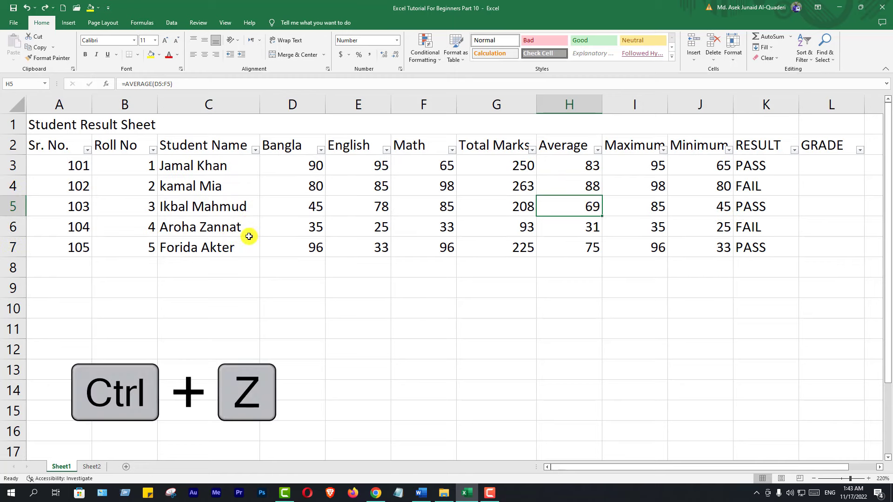
left_click(241, 251)
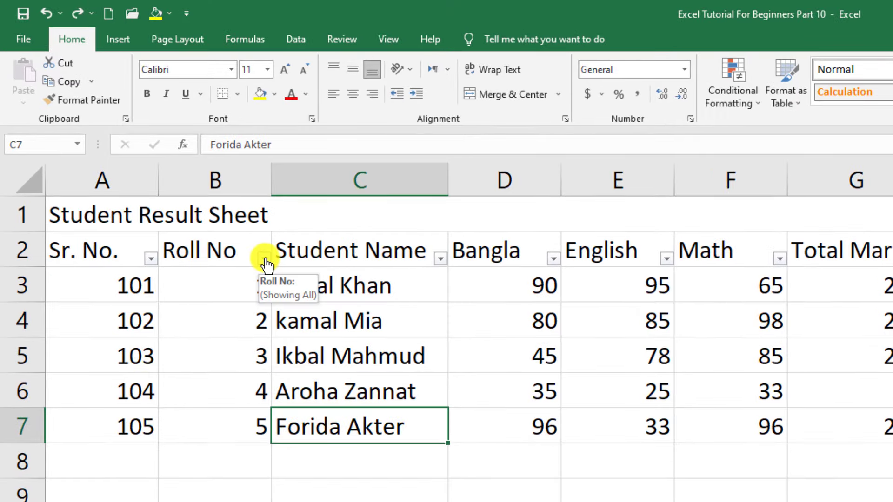
Filter the Roll No column to show only roll number 5.
left_click(265, 259)
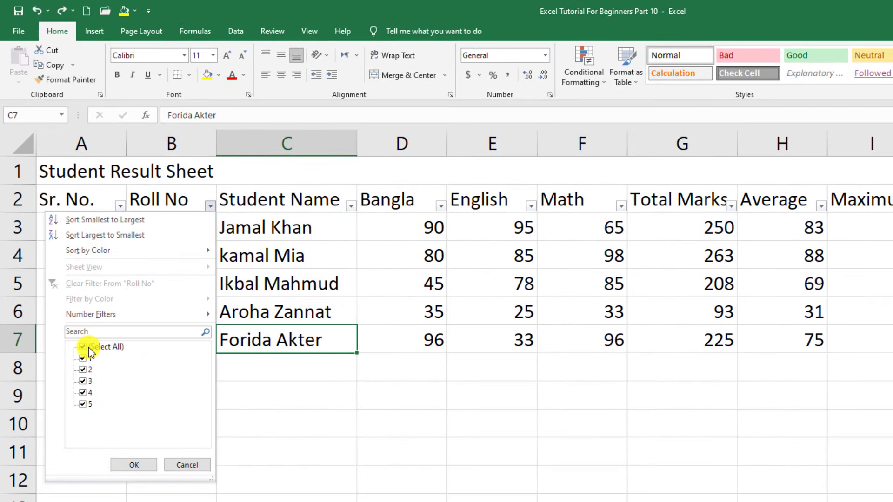
left_click(84, 351)
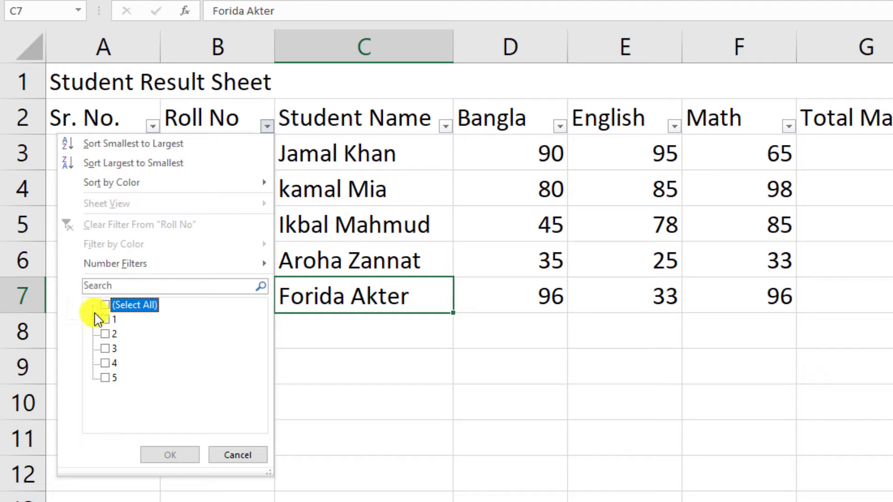
left_click(105, 377)
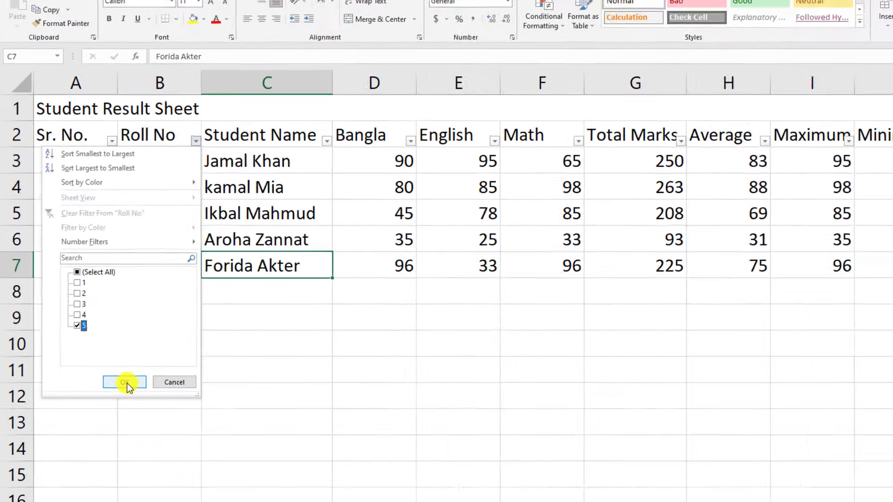
left_click(173, 446)
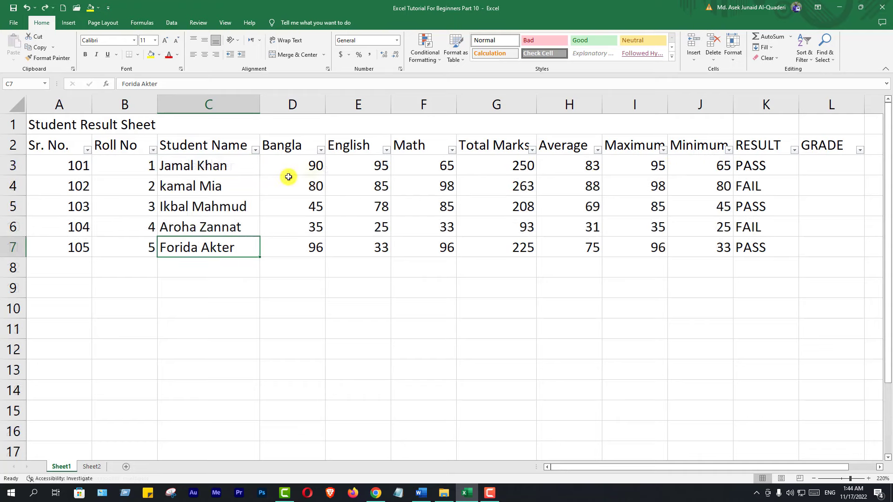
Undo the Roll No filter, select the Add Data topic in Word, and return to Excel.
key("ctrl+z")
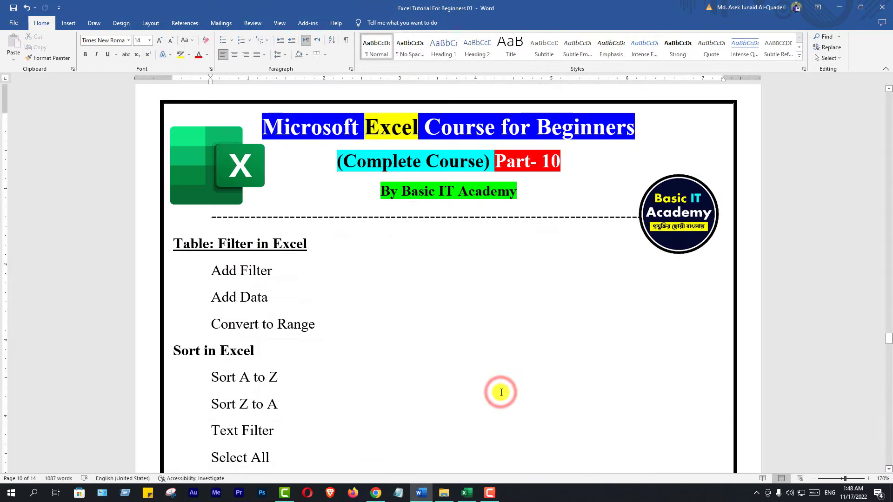
left_click(206, 297)
left_click_drag(259, 297, 270, 297)
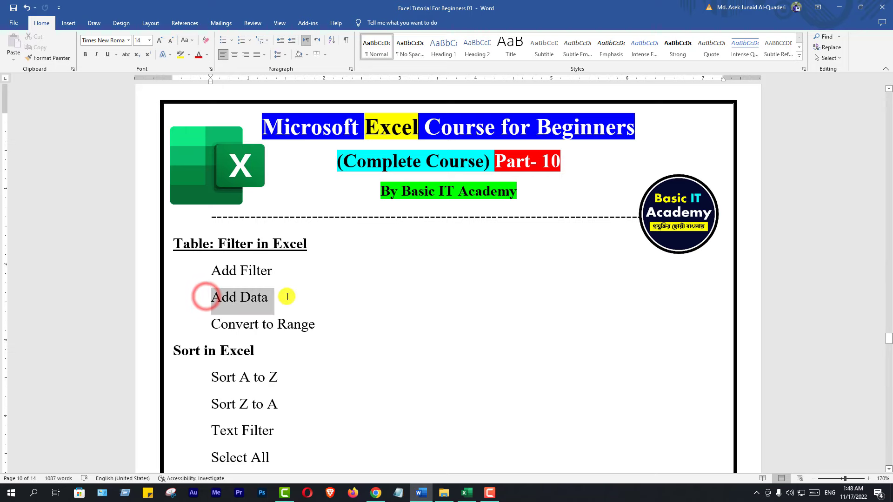
left_click(469, 494)
left_click(317, 302)
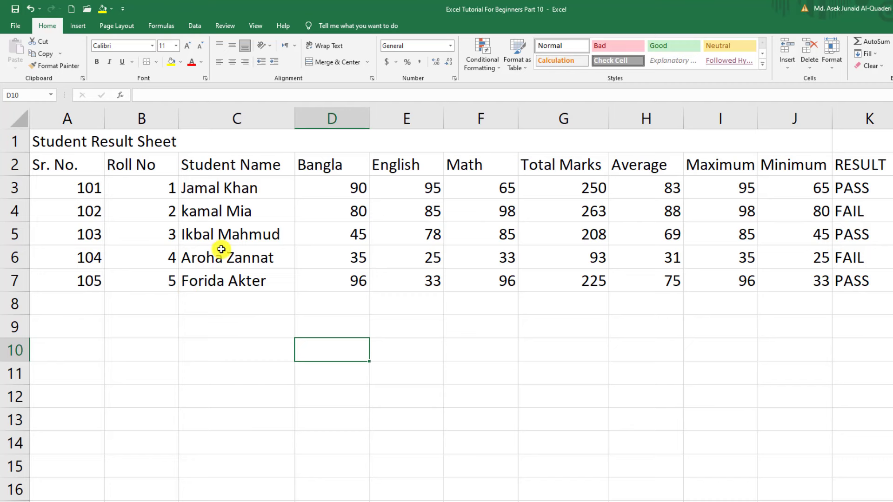
Type the placeholder name 'dfgfg' into C8 for a new student row.
left_click(227, 303)
type("dfgfg")
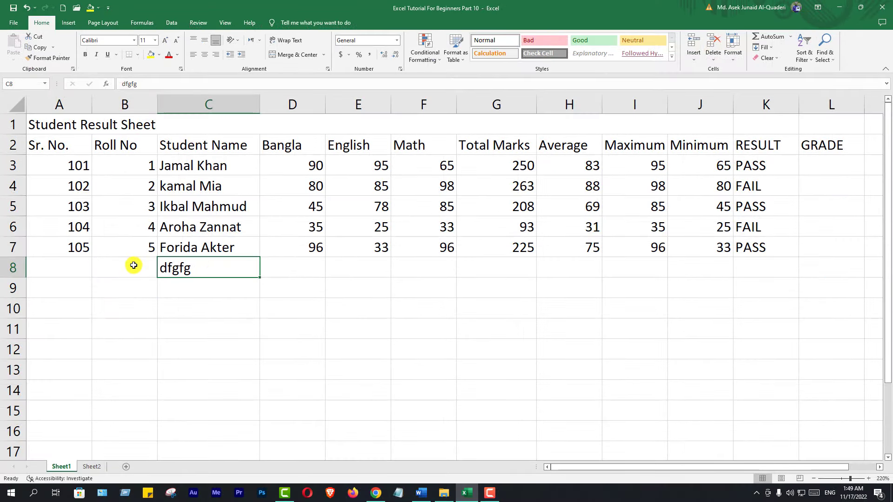
left_click(129, 268)
left_click(55, 269)
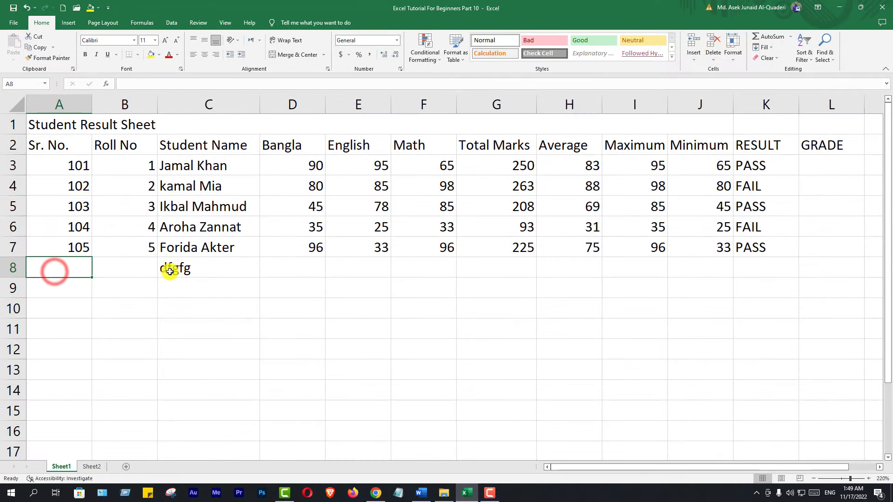
Enter marks 96, 85 and 99 in D8, E8 and F8.
left_click(293, 266)
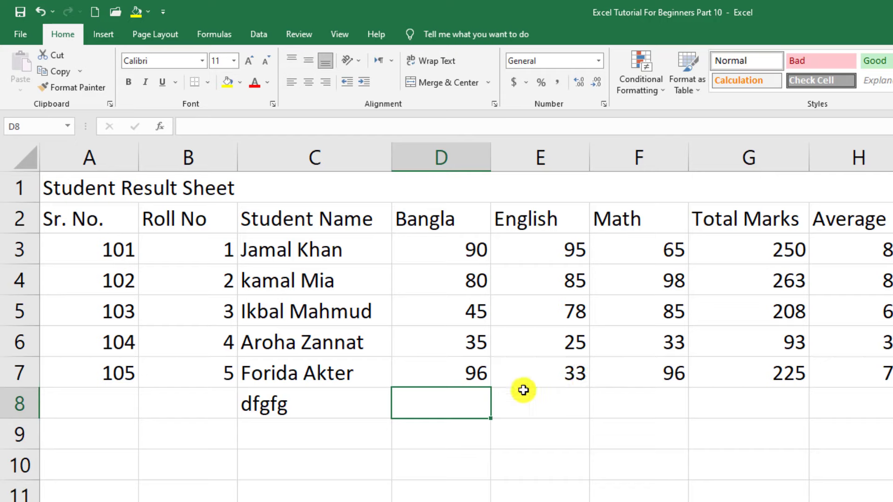
double_click(463, 409)
type("96")
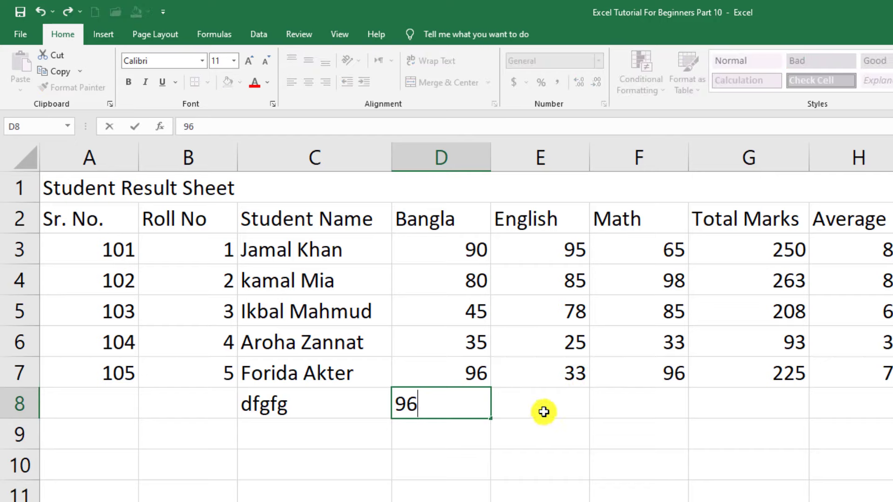
left_click(559, 408)
type("85")
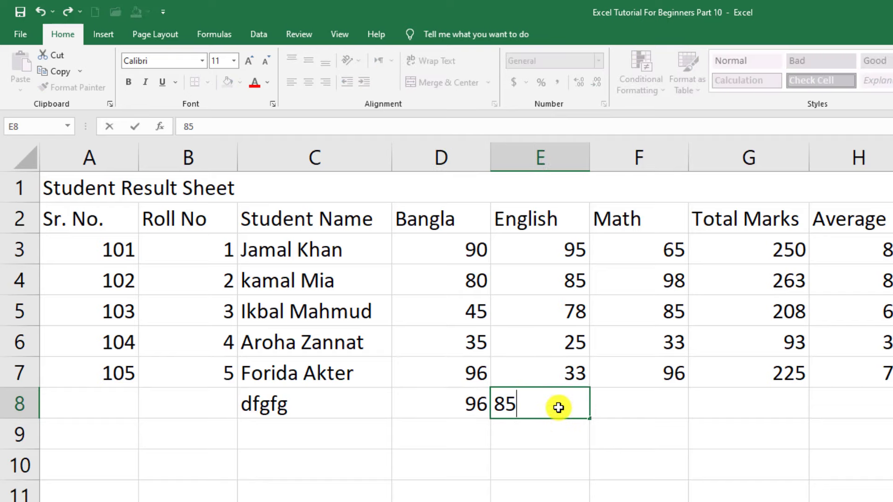
left_click(660, 401)
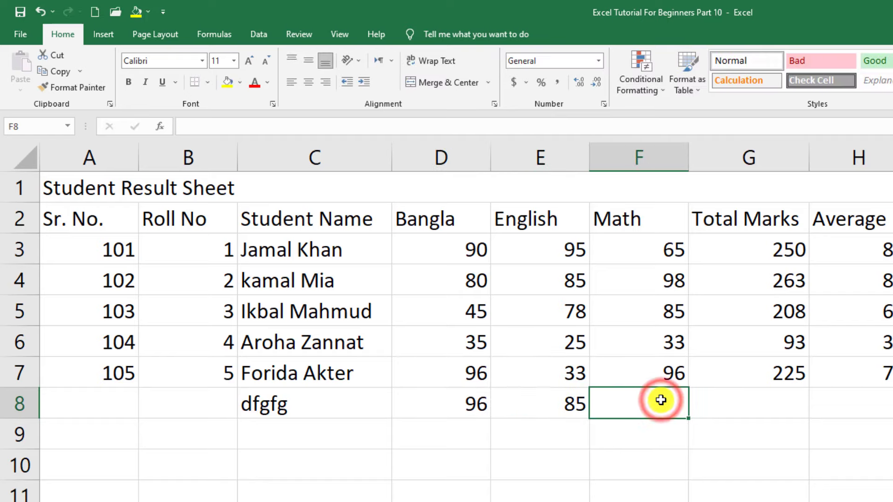
type("99")
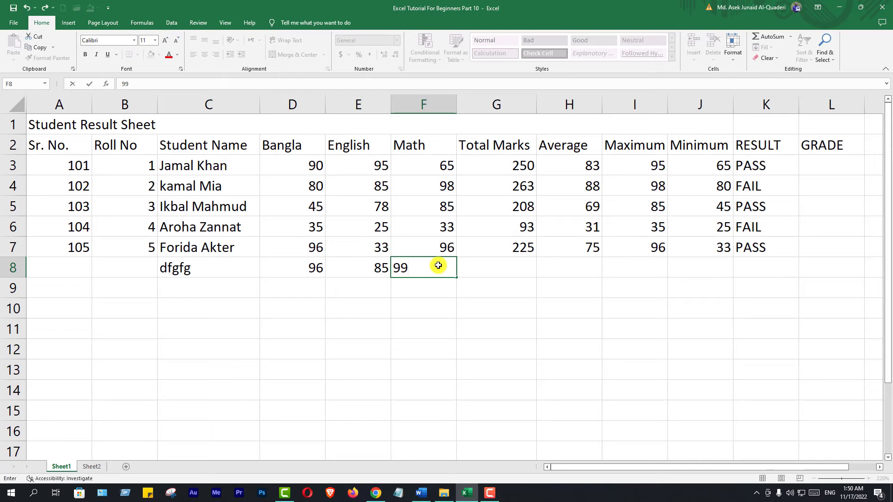
Commit the F8 mark so row 8's formulas fill in, giving Total Marks 280.
left_click(489, 270)
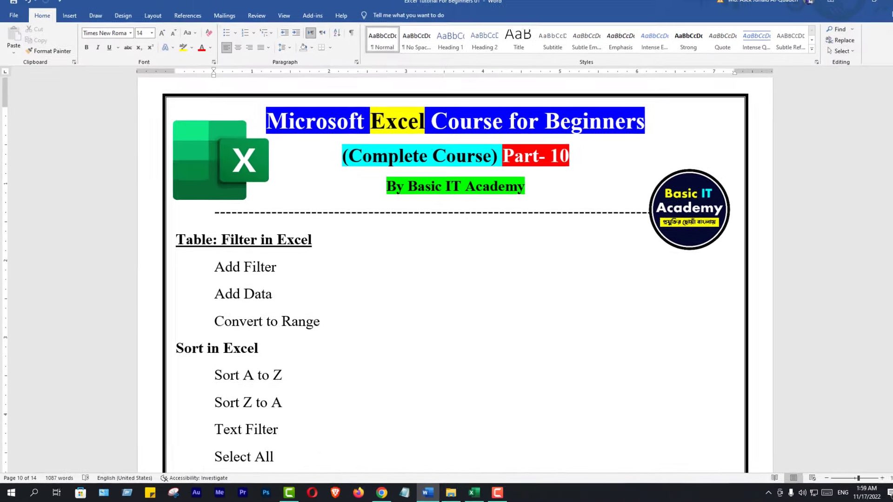
Minimize Word to return to the Excel workbook and select the total marks cell G7.
left_click(841, 10)
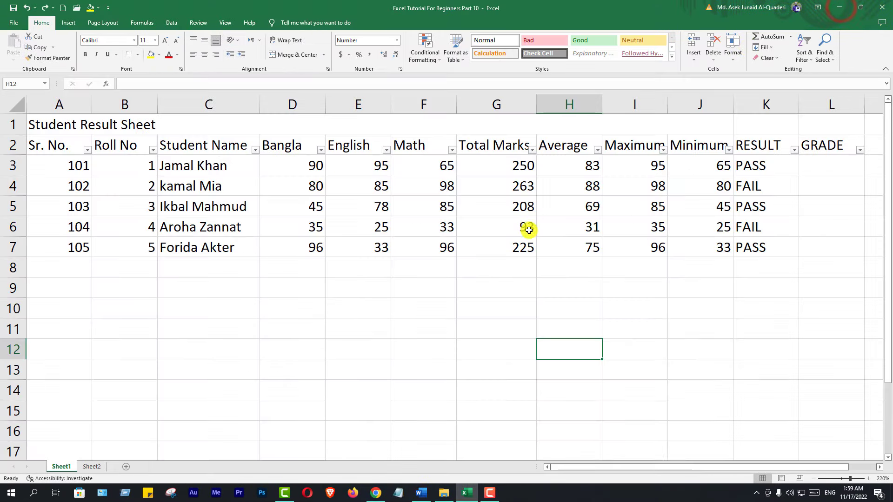
left_click(521, 241)
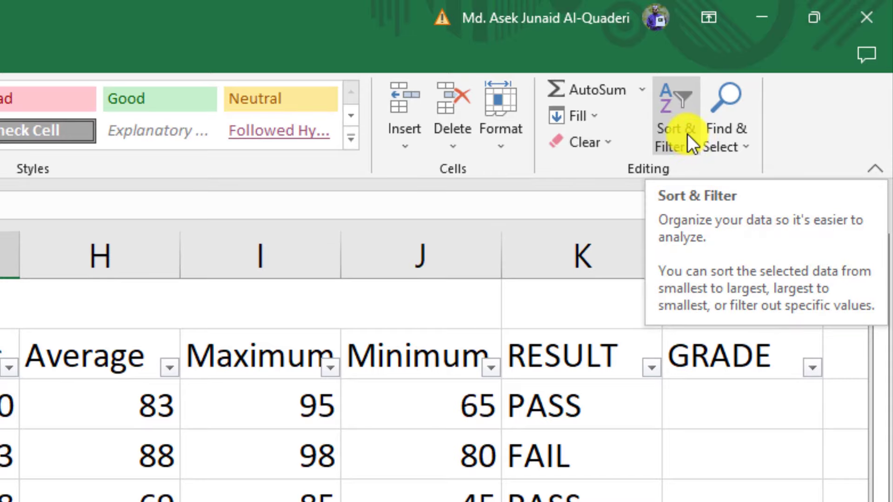
Check the Sort & Filter options, then switch to the Data tab and select the first student name in C3.
left_click(692, 144)
left_click(691, 144)
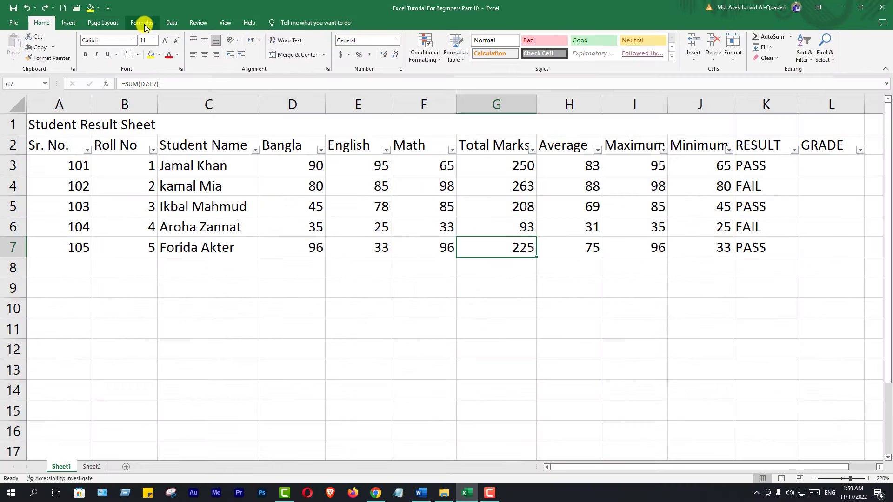
left_click(173, 24)
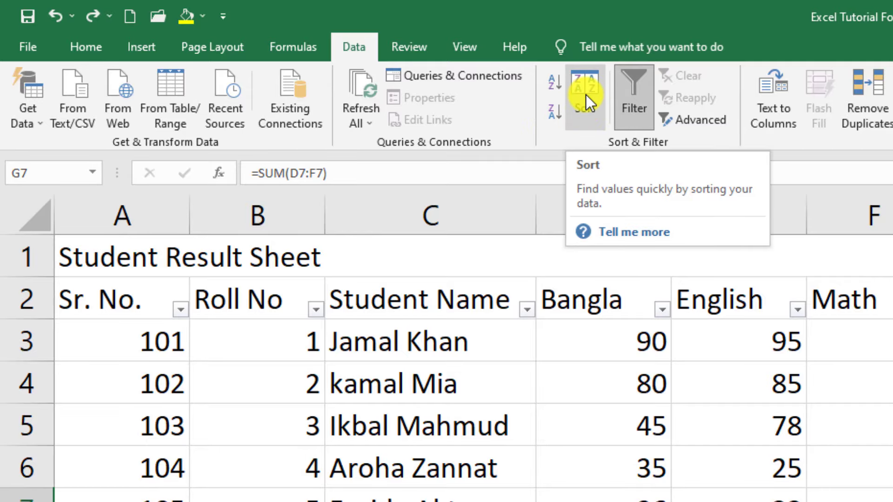
left_click(233, 218)
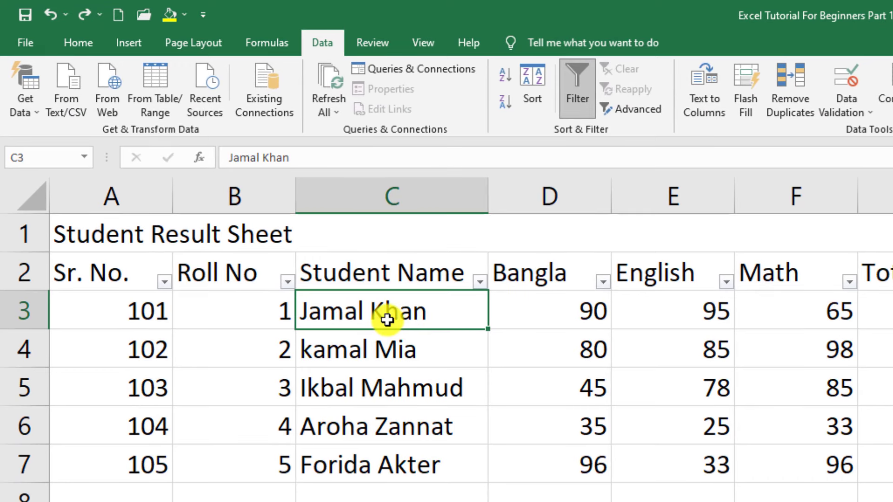
left_click(387, 319)
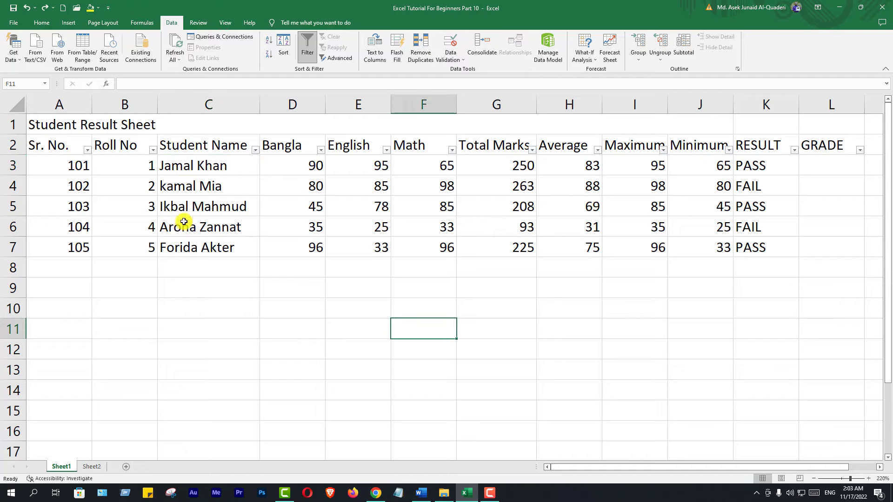
Select the five Student Name cells from C3 through C7.
left_click(164, 166)
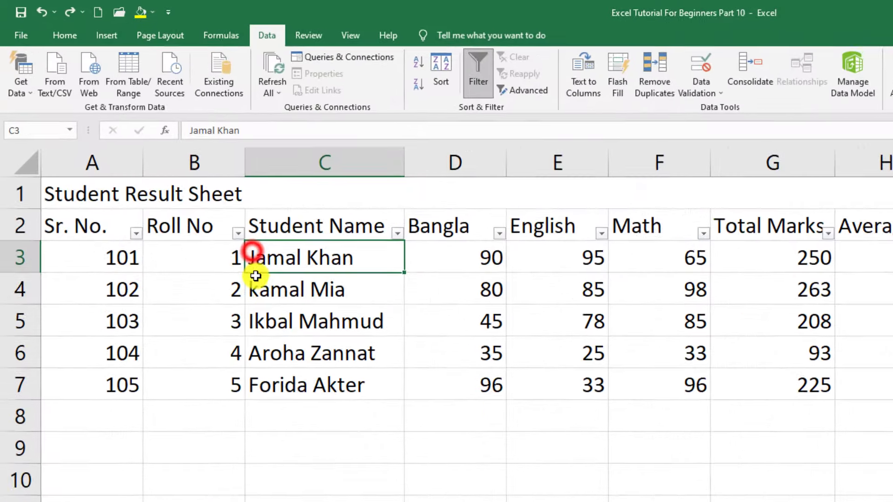
left_click_drag(175, 199, 294, 433)
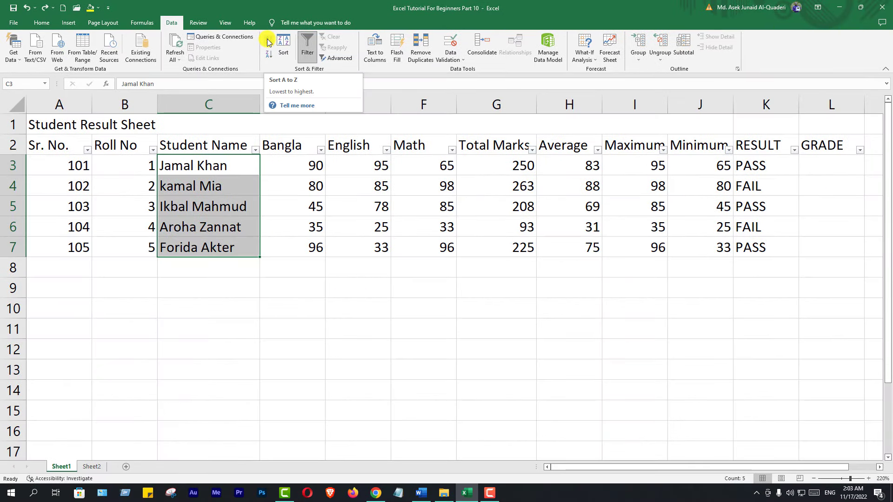
Sort A to Z by Student Name, expanding the selection so whole rows move together.
left_click(269, 42)
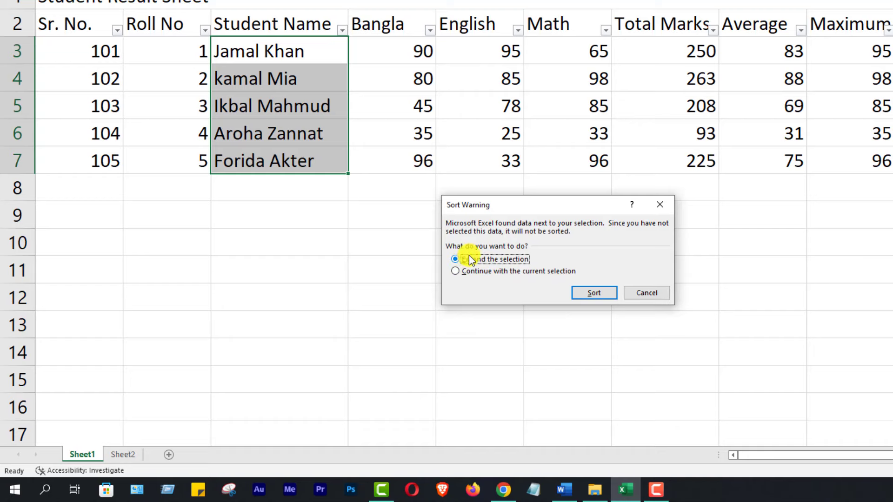
left_click_drag(521, 207, 349, 192)
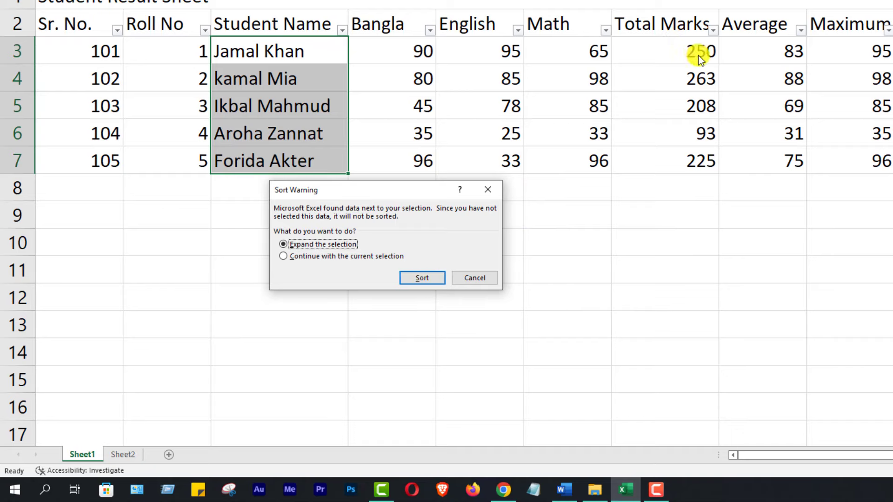
key("Return")
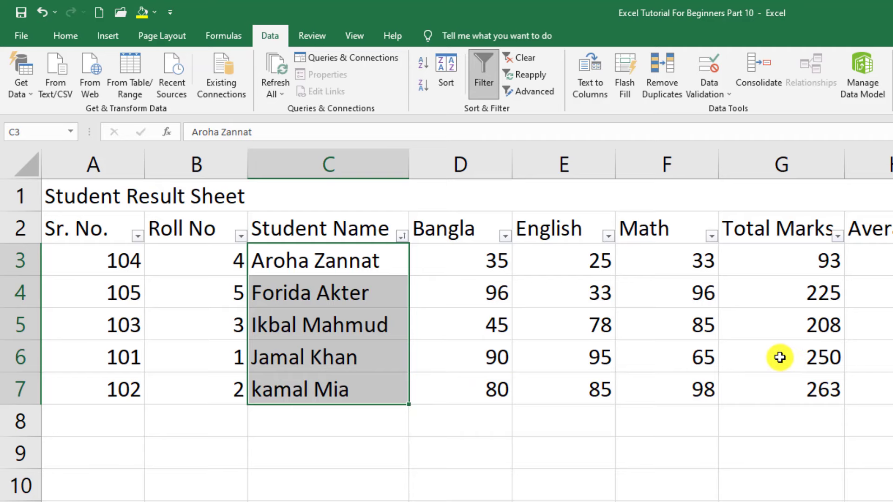
Undo the A-to-Z table sort and reselect the names in C3:C7.
key("ctrl+z")
left_click(424, 332)
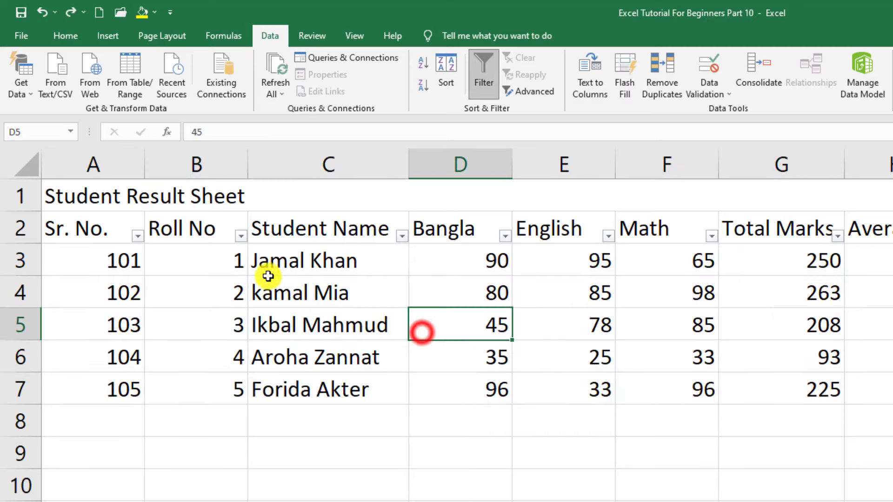
left_click_drag(252, 258, 301, 379)
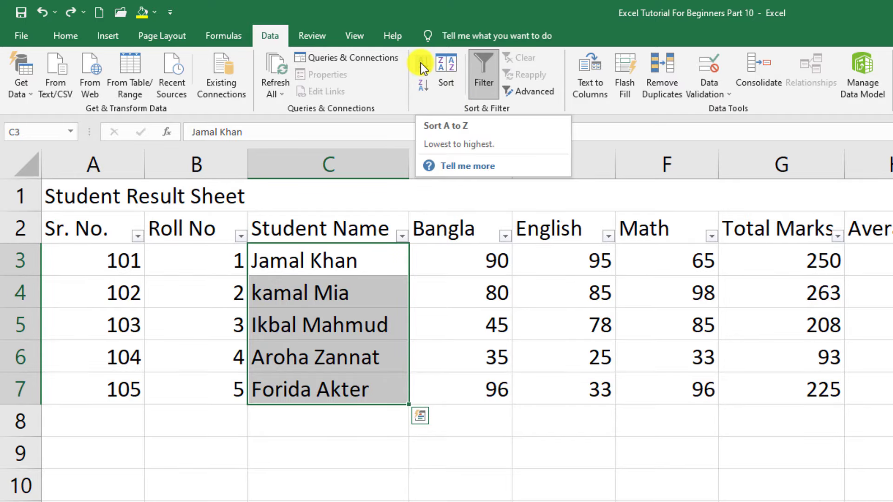
Sort only the names column A to Z, then undo it to restore the original order.
left_click(421, 63)
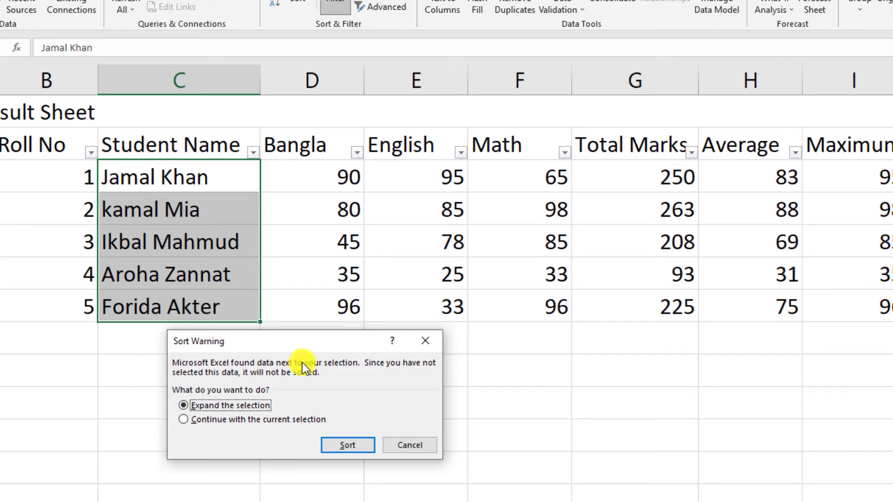
left_click(183, 420)
left_click(347, 445)
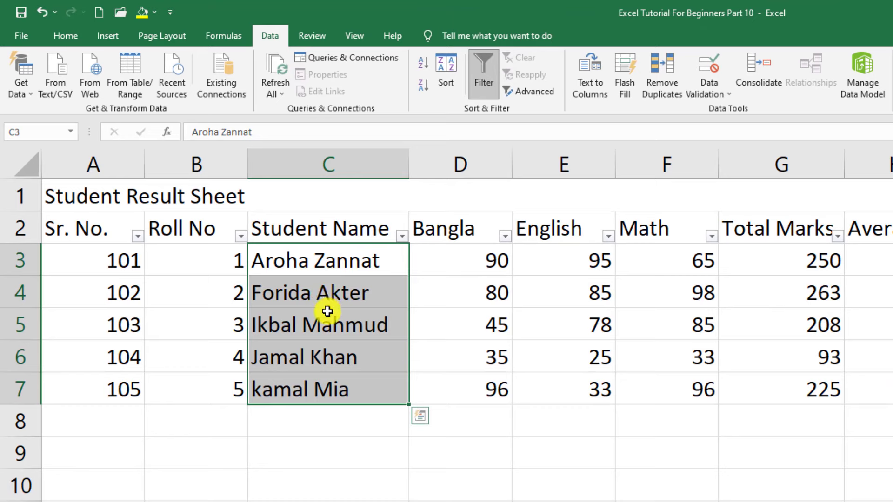
key("ctrl+z")
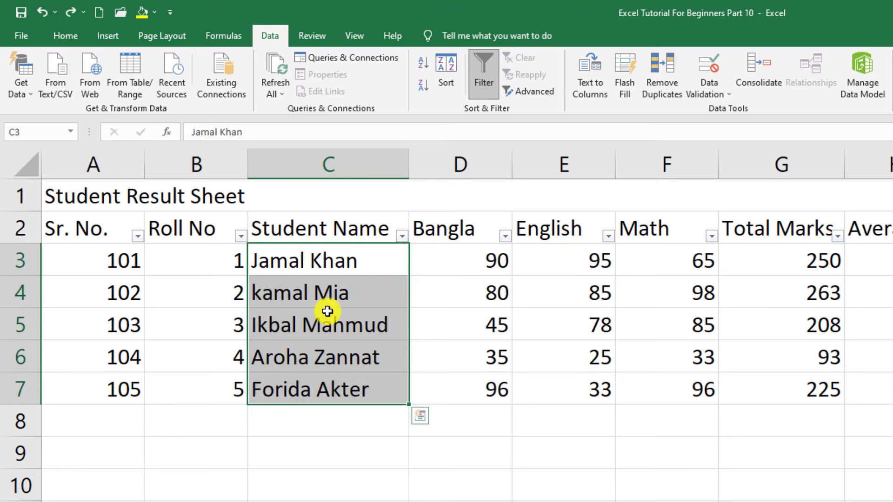
Select C3:C7 and sort the whole table Z to A by Student Name, expanding the selection.
left_click(324, 302)
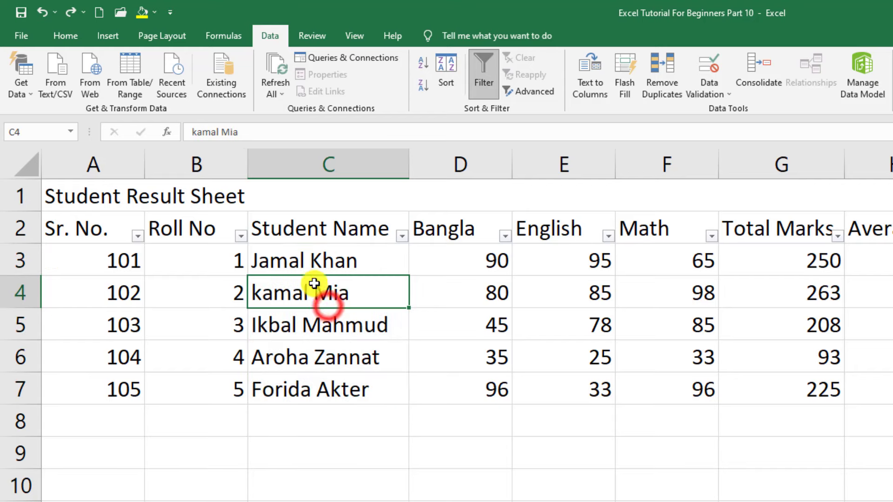
left_click_drag(263, 251, 299, 381)
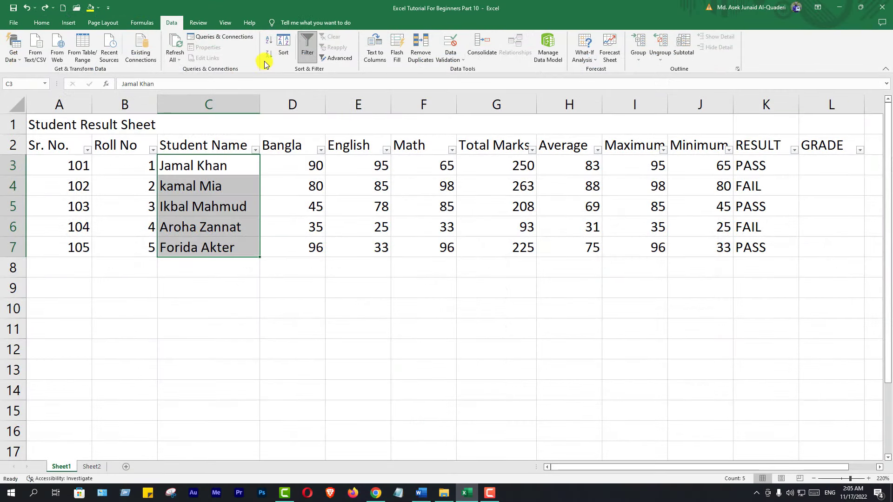
left_click(268, 55)
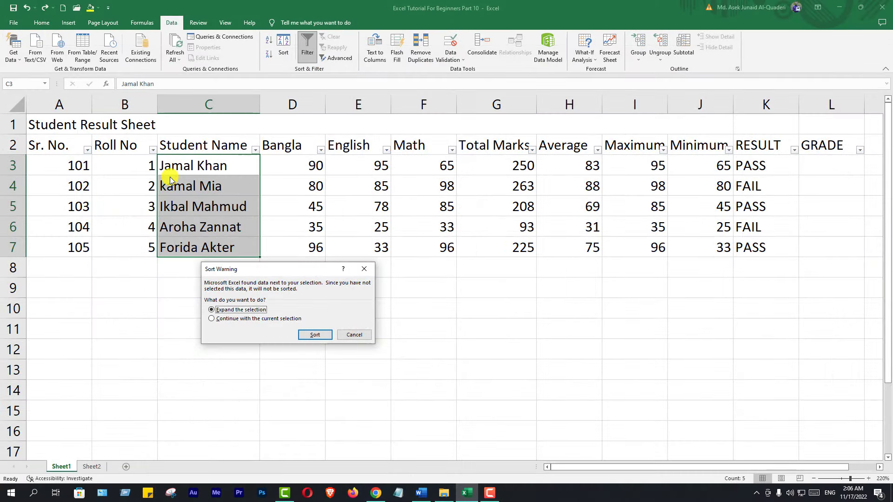
left_click(315, 334)
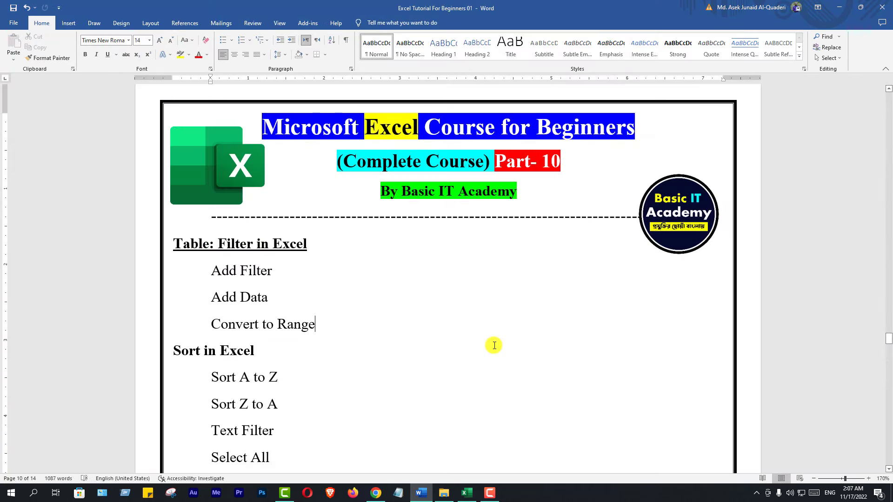
Switch back to the Excel workbook from the taskbar and show the Home tab.
left_click(472, 497)
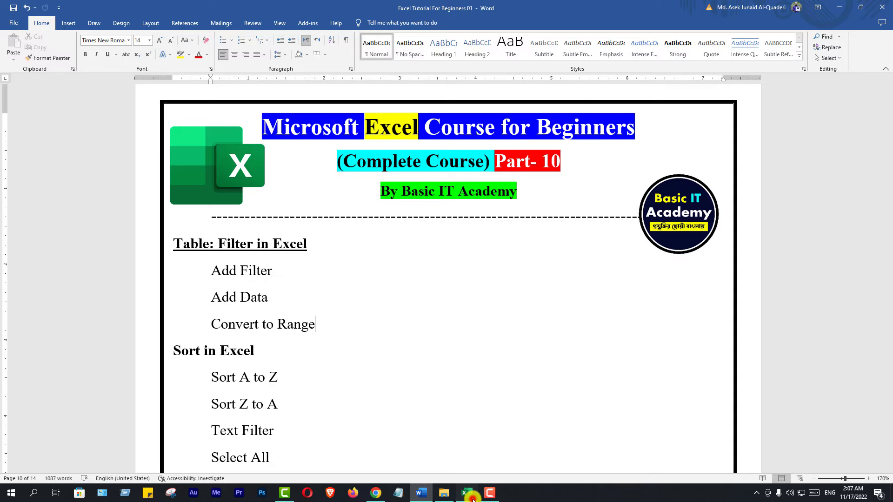
left_click(423, 358)
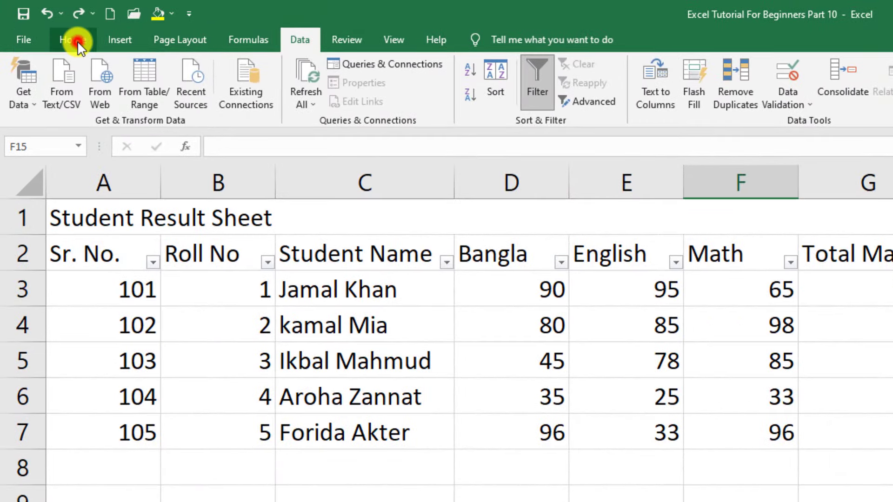
left_click(76, 39)
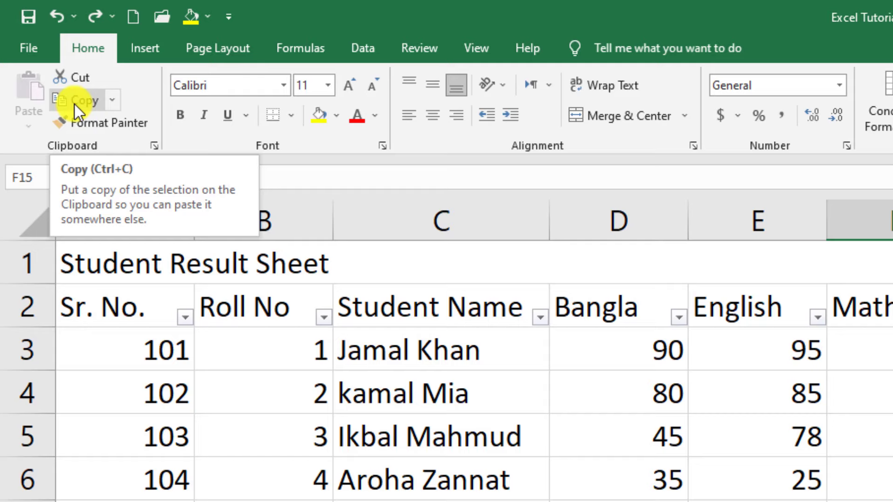
Highlight the Student Result Sheet title text in A1 and open the Font name list.
left_click(342, 368)
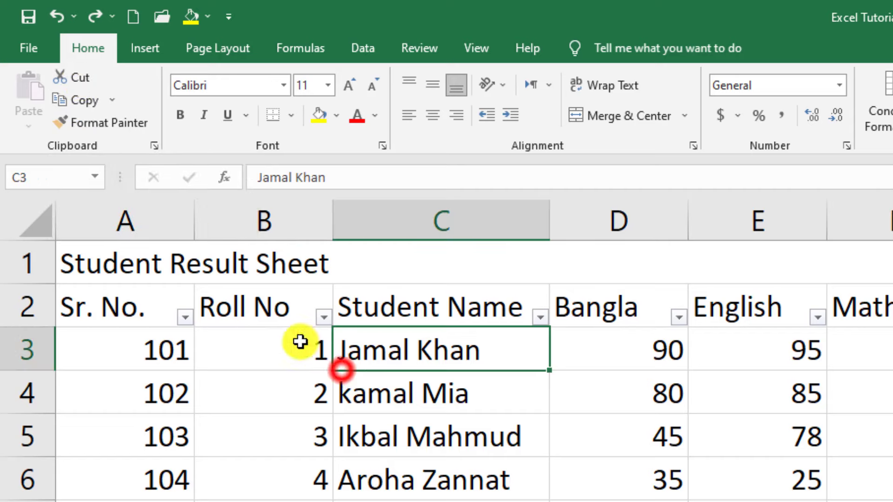
double_click(219, 262)
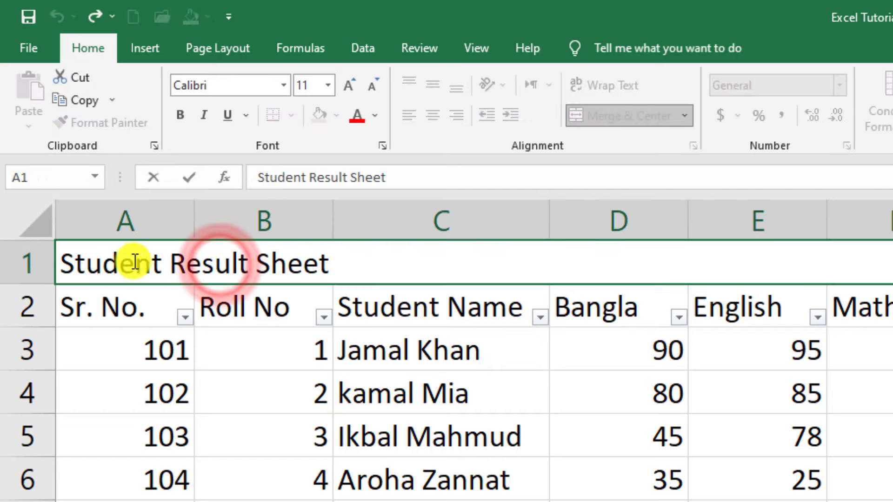
left_click_drag(61, 263, 342, 262)
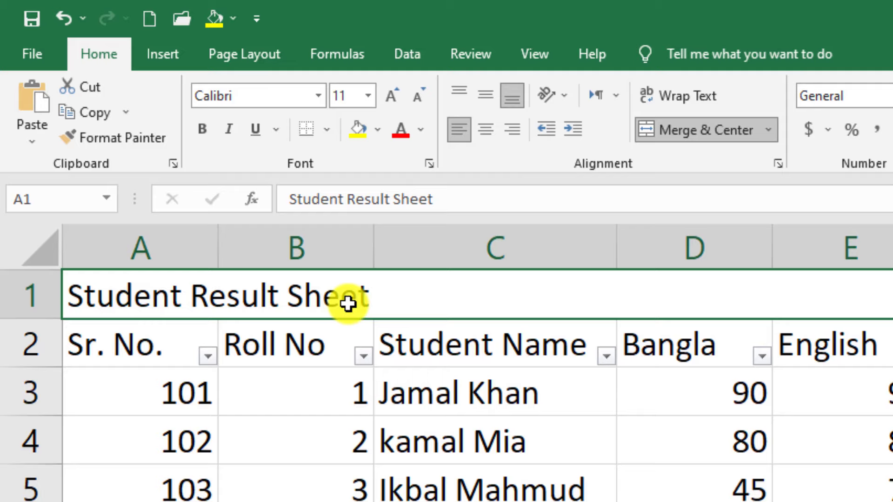
double_click(234, 299)
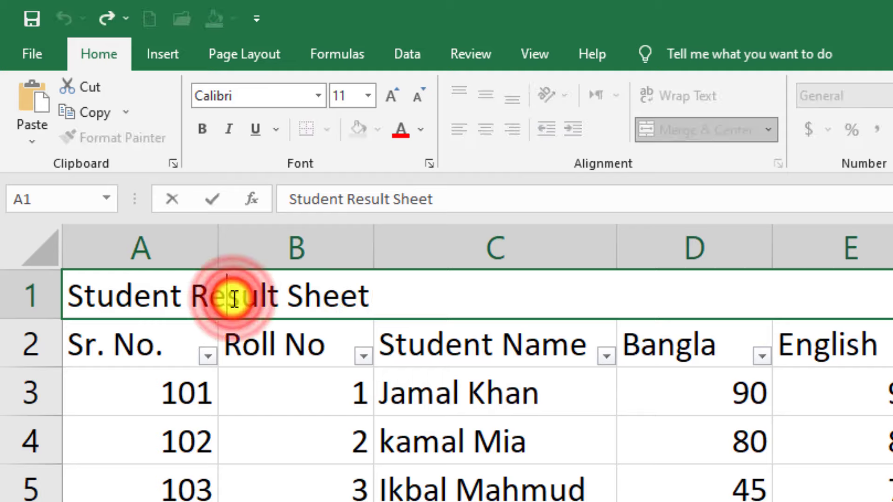
left_click(243, 73)
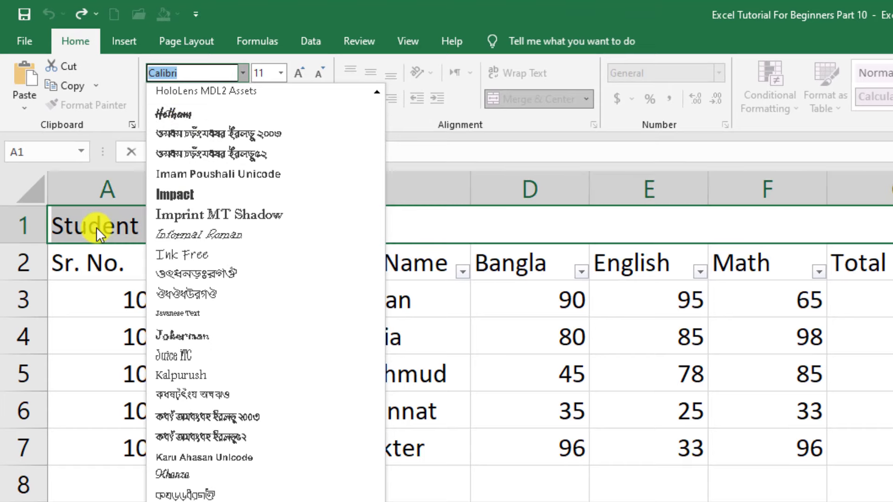
Apply the Jokerman font to the A1 title and reselect the title cell.
left_click(190, 333)
double_click(214, 215)
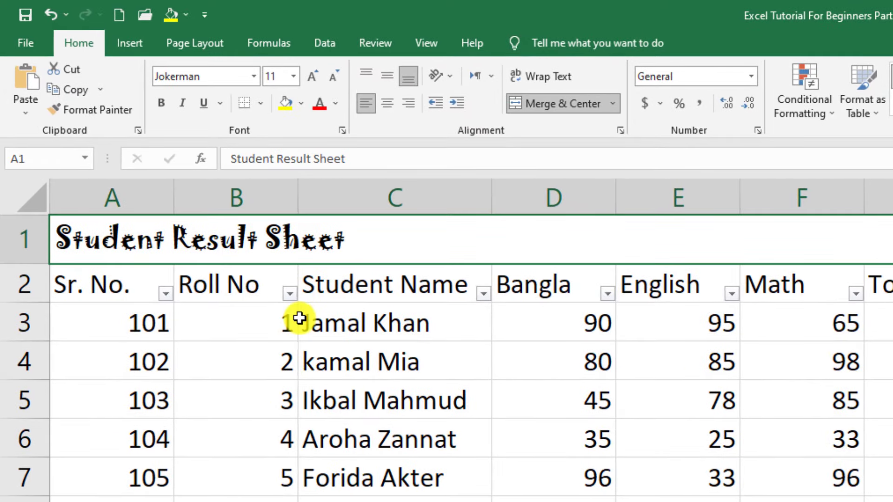
left_click(294, 384)
left_click(231, 239)
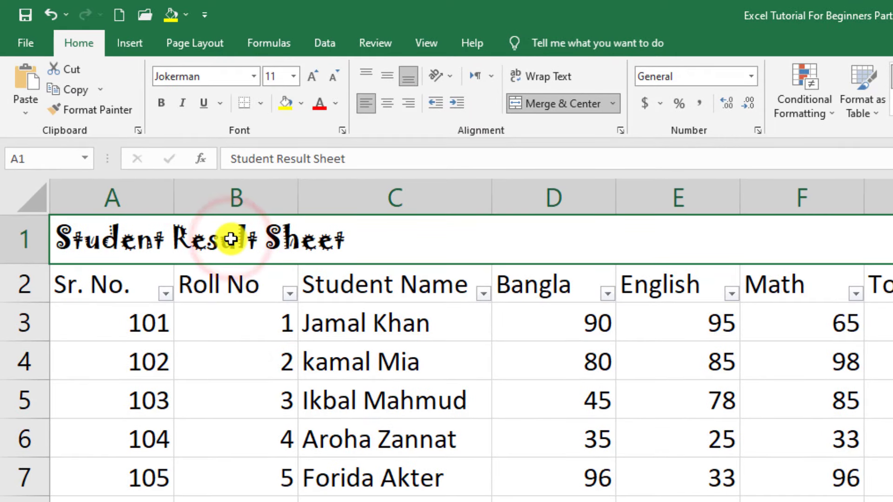
Paint A1's Jokerman title formatting onto the title in A10 with Format Painter.
left_click(101, 109)
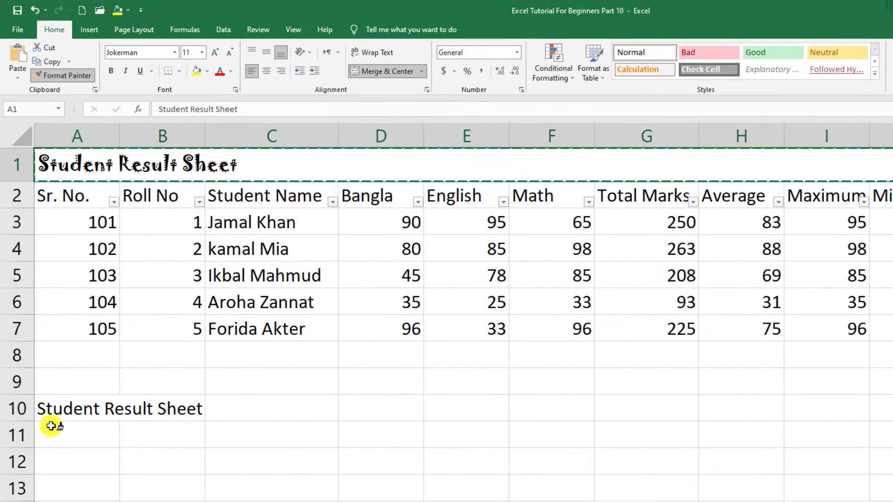
left_click(71, 411)
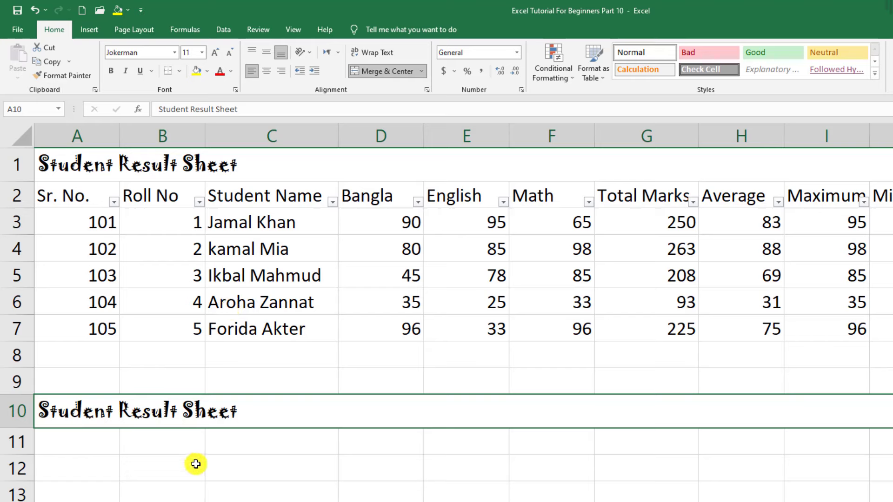
left_click(159, 412)
Copy A10's 'Student Result Sheet' text and paste plain copies into A11 and A12.
double_click(160, 411)
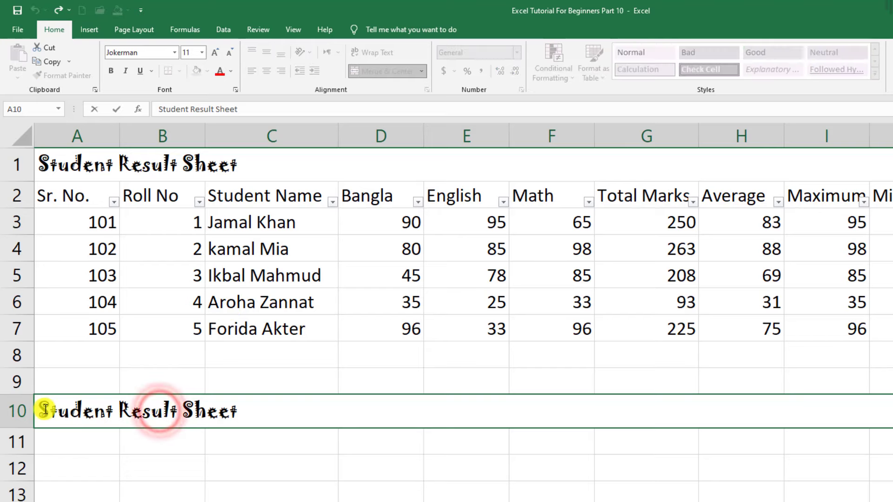
left_click_drag(41, 411, 259, 420)
key("ctrl+c")
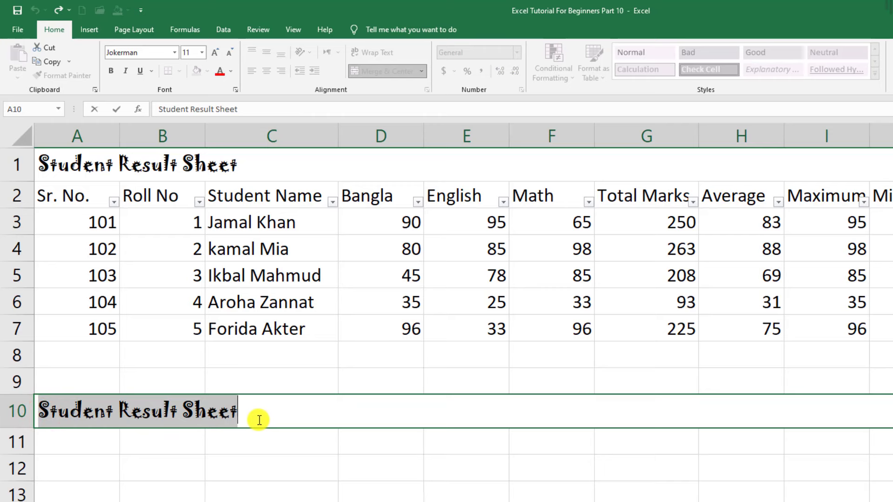
left_click(89, 440)
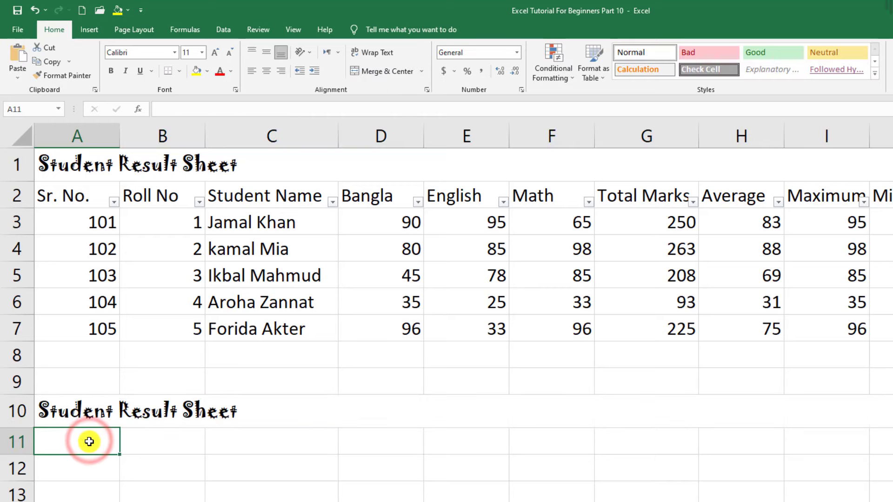
key("ctrl+v")
left_click(90, 469)
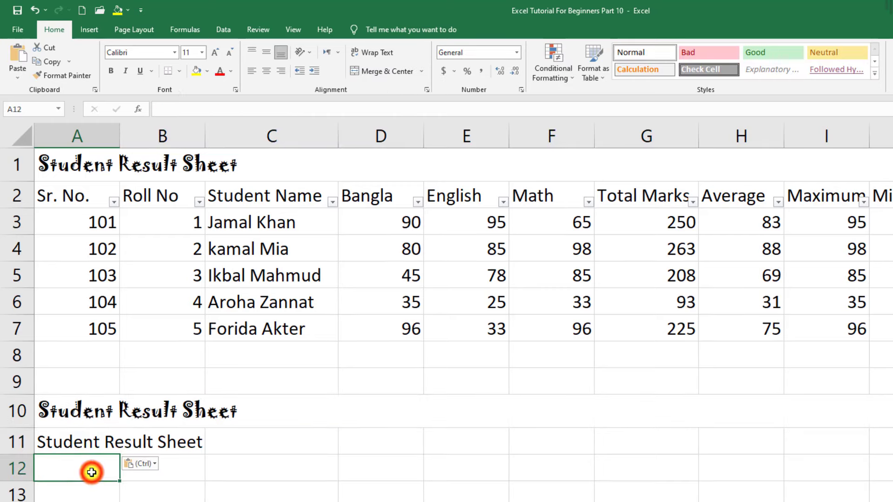
key("ctrl+v")
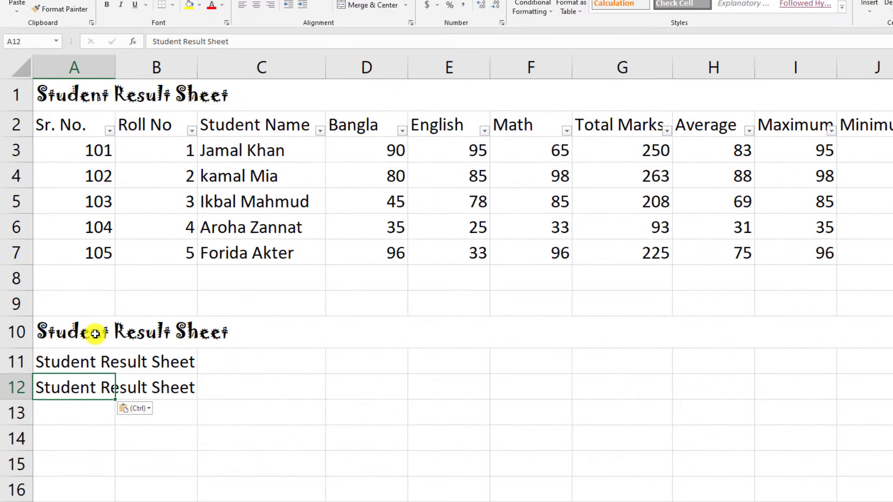
left_click(96, 334)
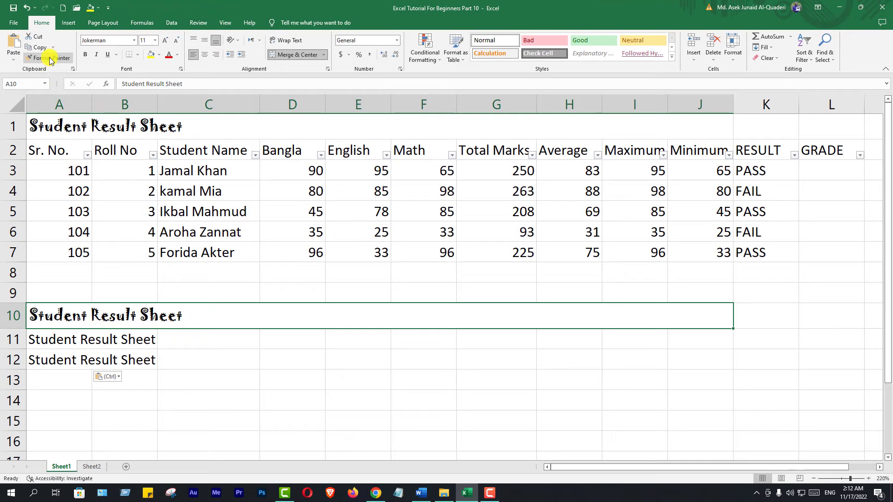
left_click(50, 59)
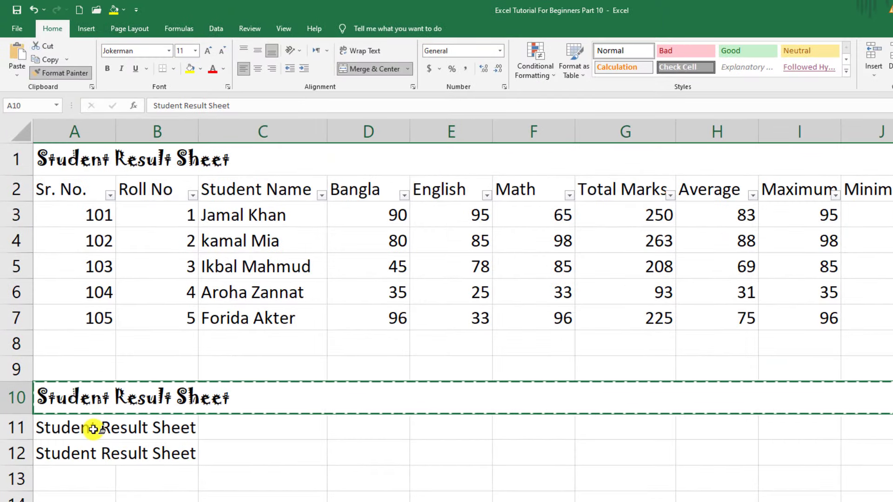
left_click(93, 429)
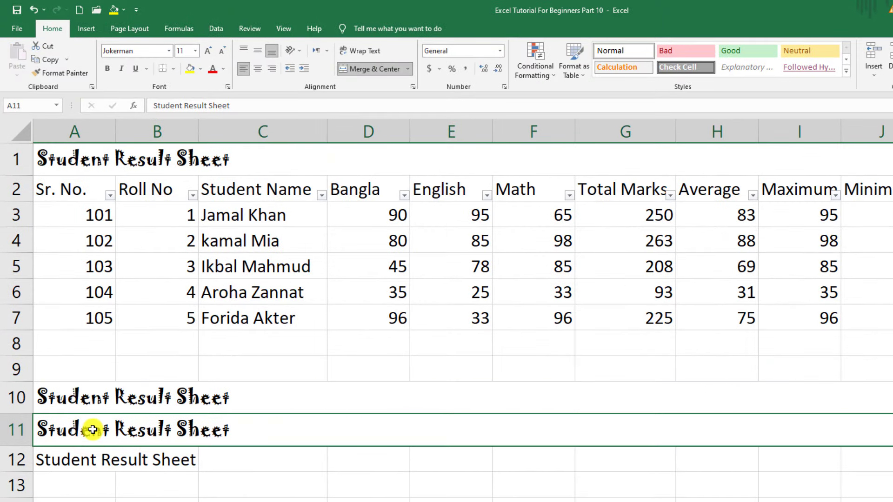
left_click(90, 460)
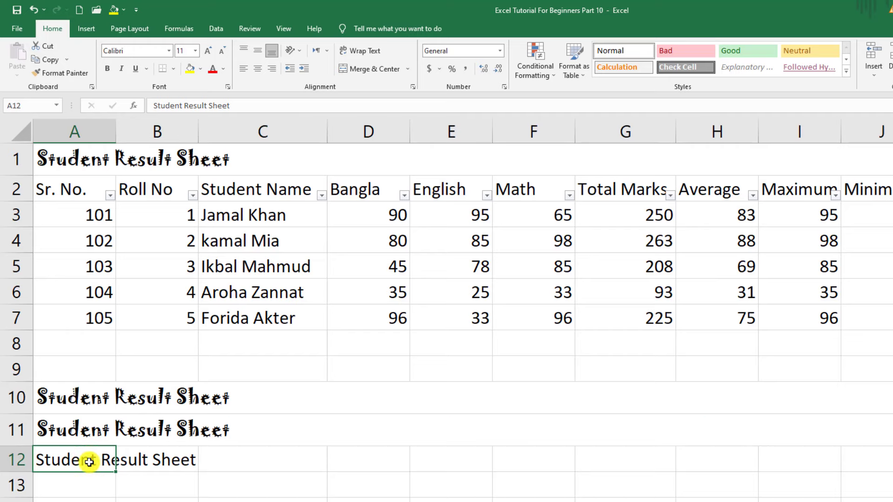
key("ctrl+z")
left_click(88, 454)
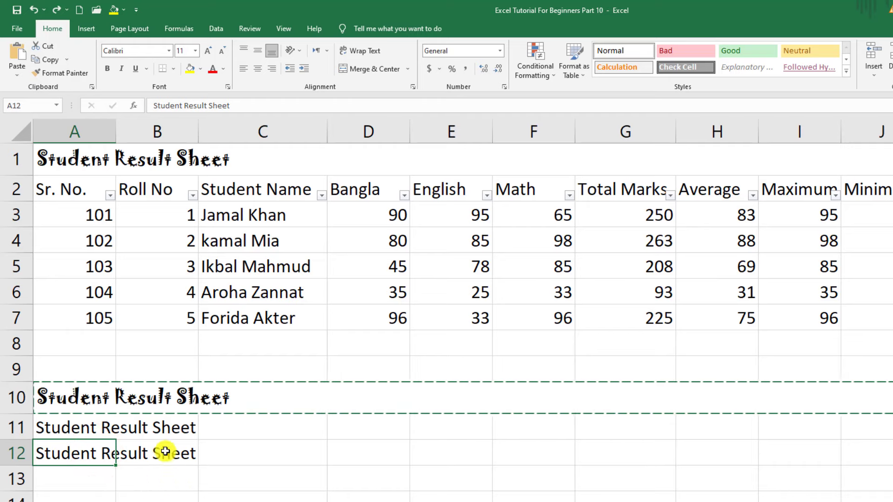
left_click(124, 398)
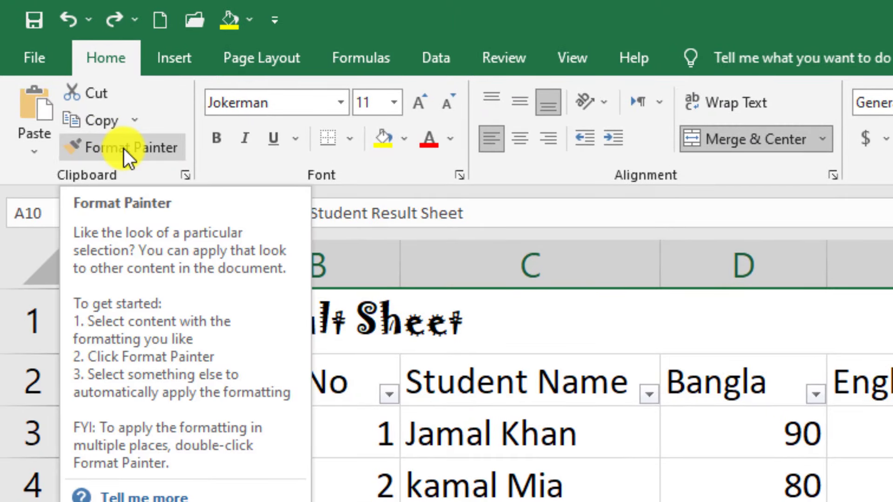
left_click(124, 149)
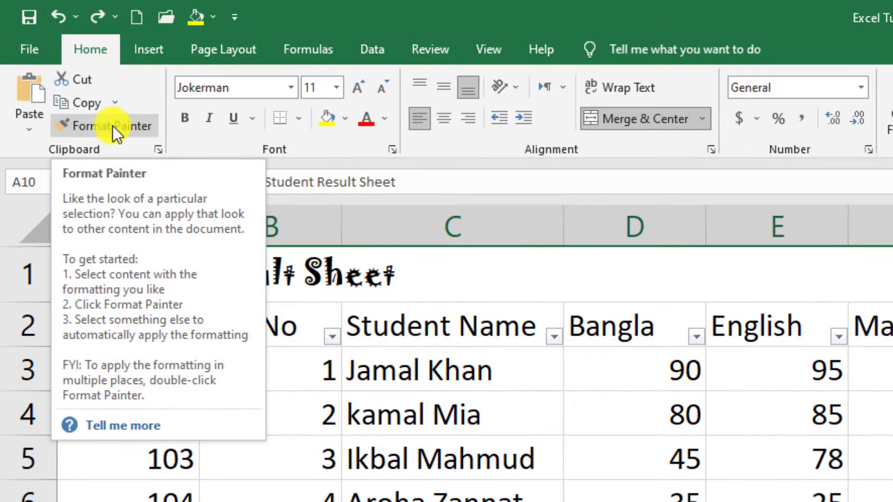
left_click(109, 122)
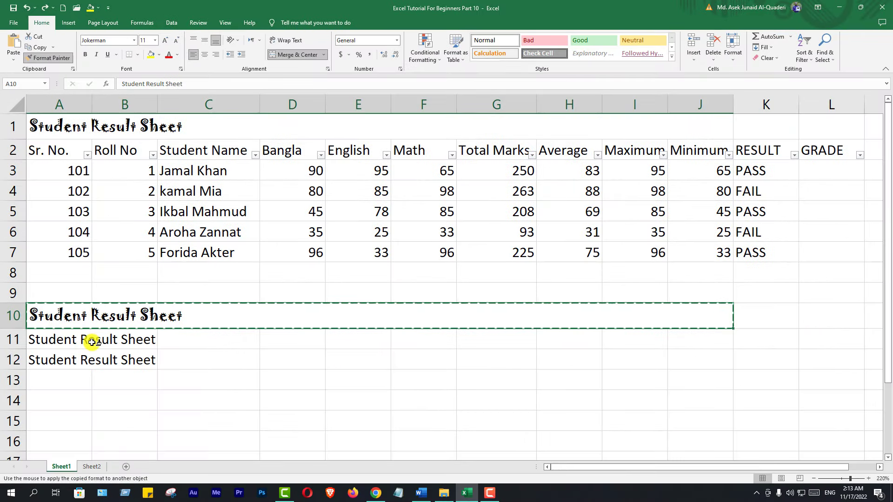
left_click(89, 340)
left_click(84, 370)
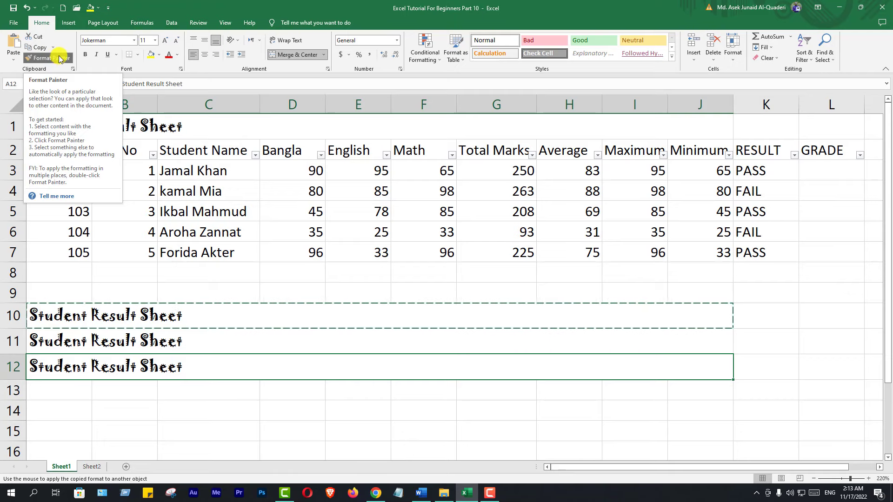
left_click(208, 213)
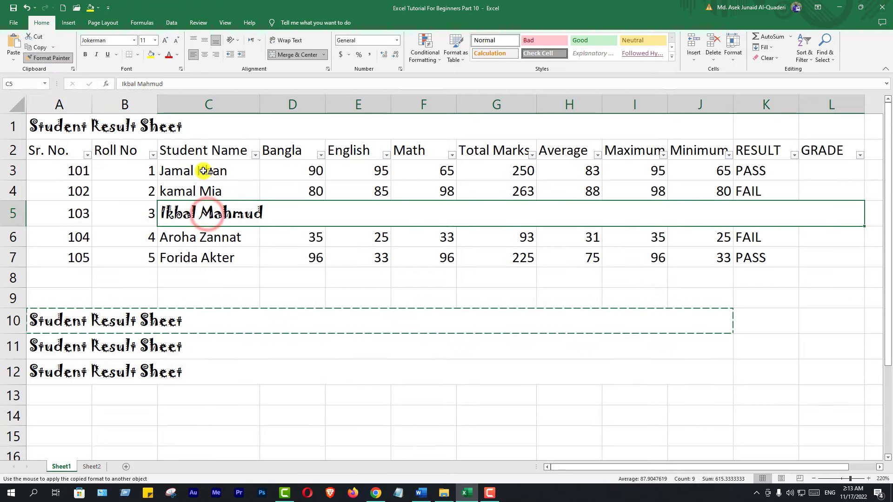
left_click(206, 144)
left_click(307, 176)
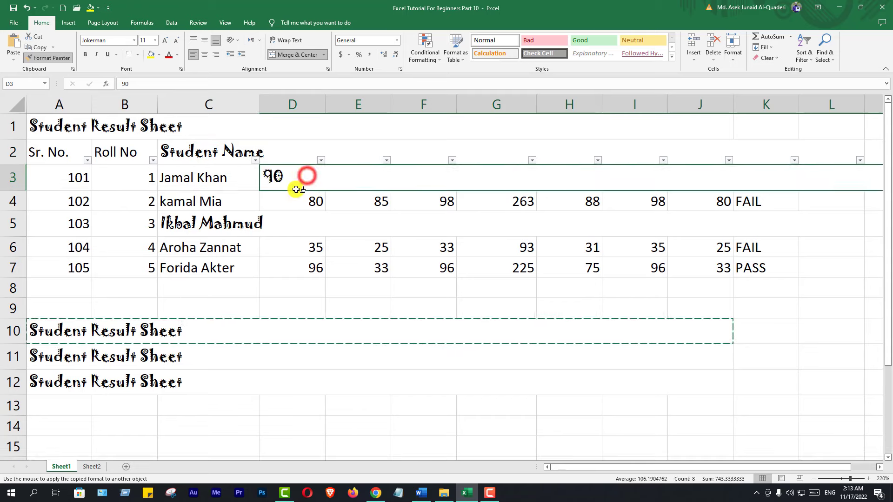
left_click(173, 202)
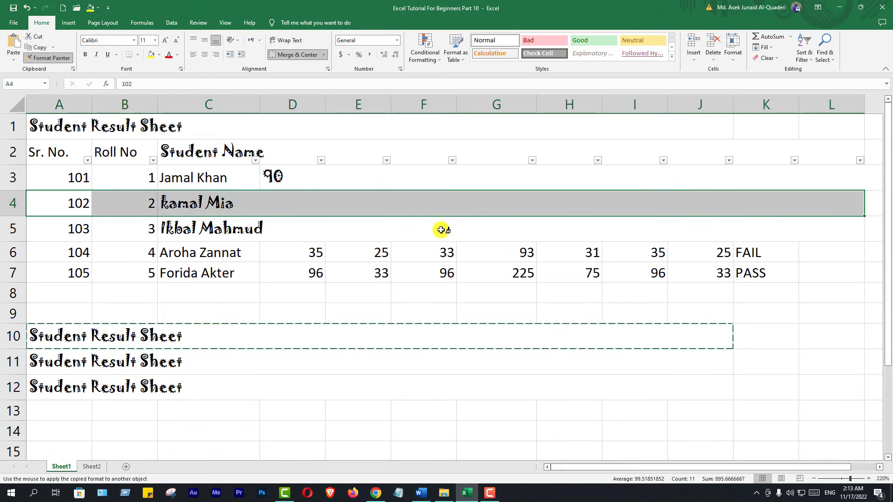
key("ctrl+z")
key("ctrl+z")
key("ctrl+z")
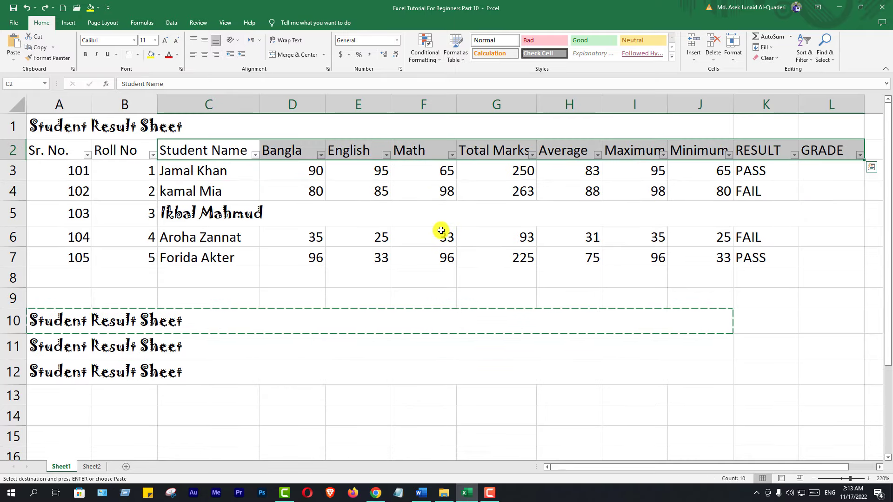
key("ctrl+z")
key("ctrl+z")
key("ctrl+z")
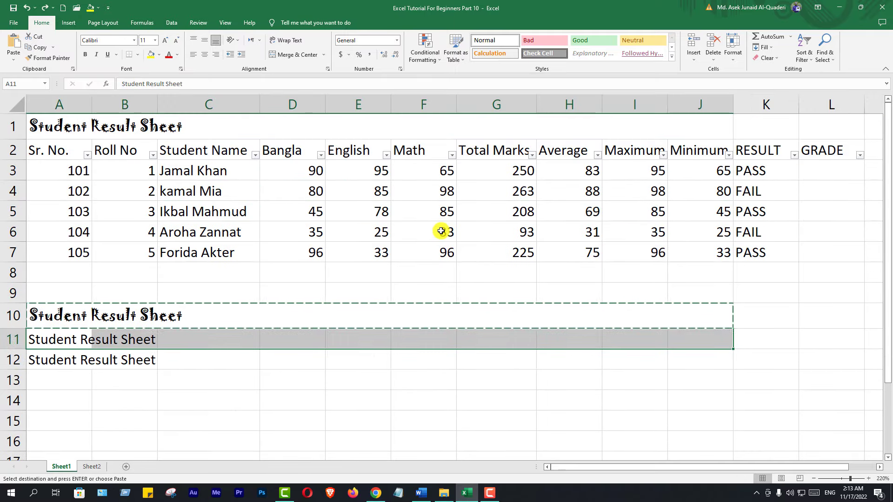
key("ctrl+z")
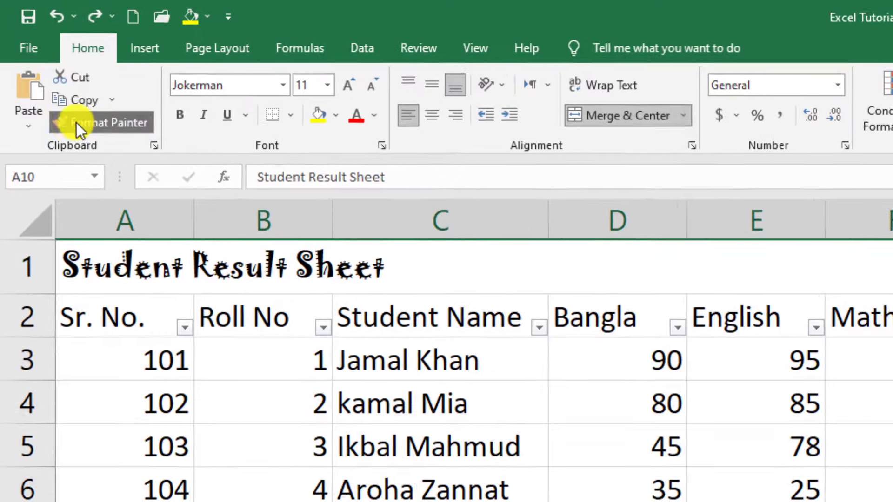
Switch off Format Painter, then reselect the merged Jokerman title in row 10.
left_click(76, 124)
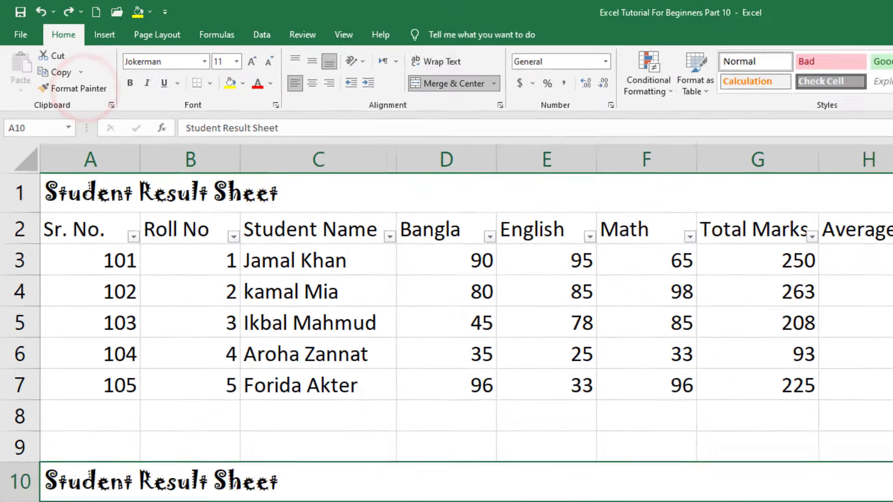
left_click(200, 366)
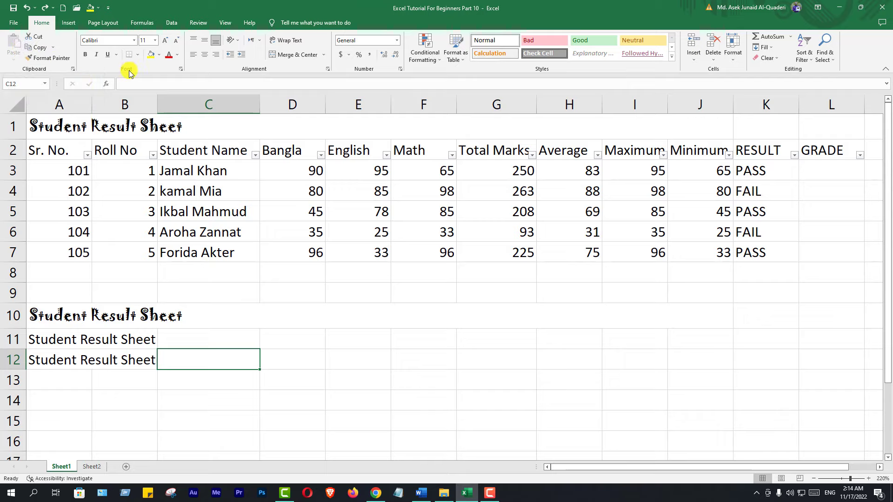
left_click(221, 316)
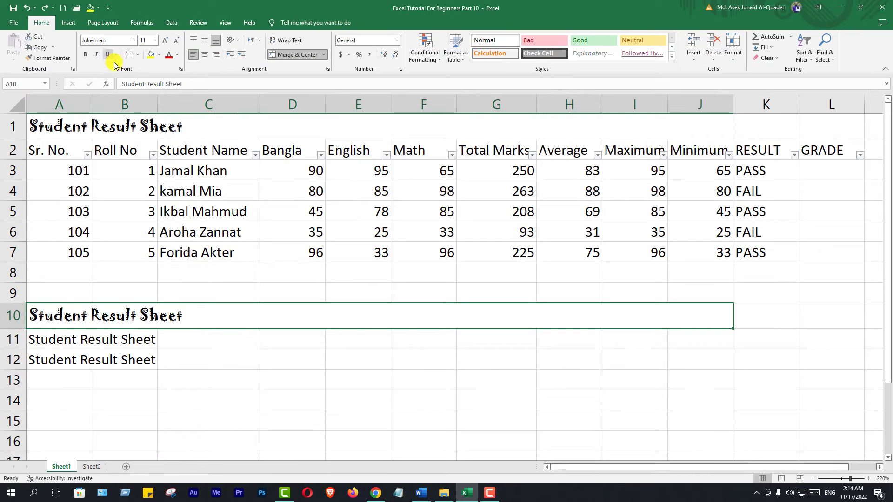
Enter edit mode in A11 and select its whole 'Student Result Sheet' text.
left_click(358, 421)
scroll(358, 421, "up", 4, "ctrl")
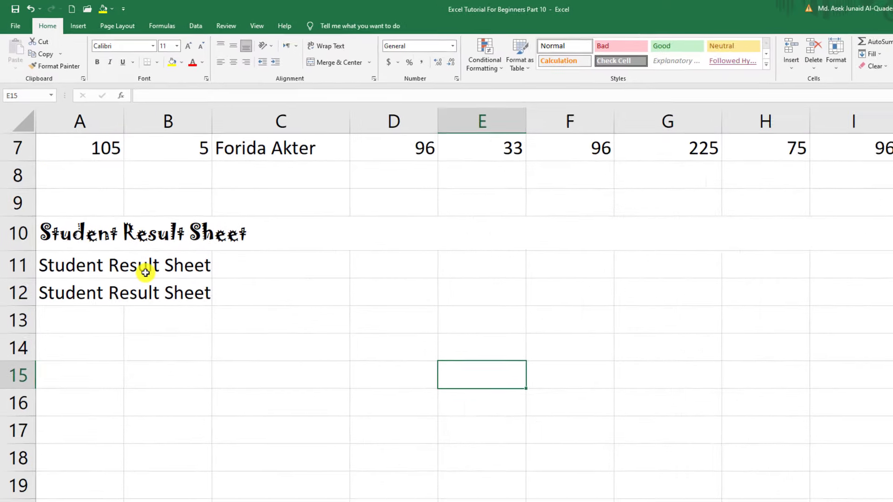
left_click(122, 233)
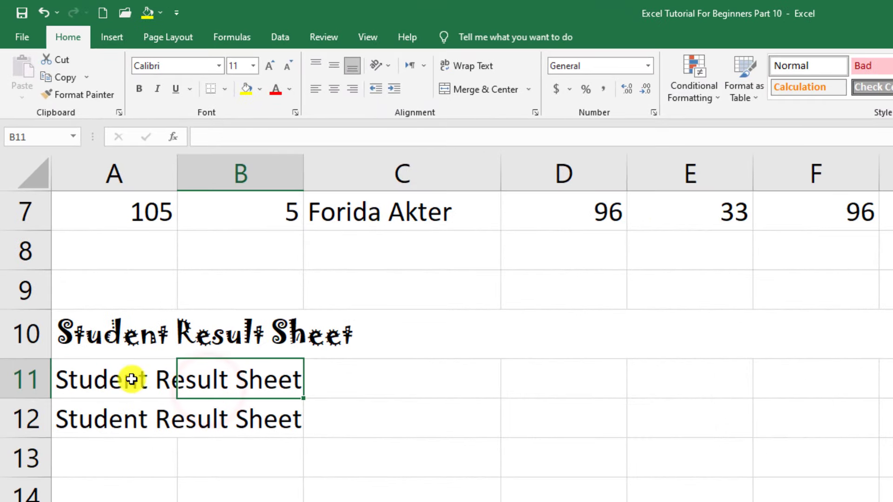
left_click(131, 380)
double_click(113, 381)
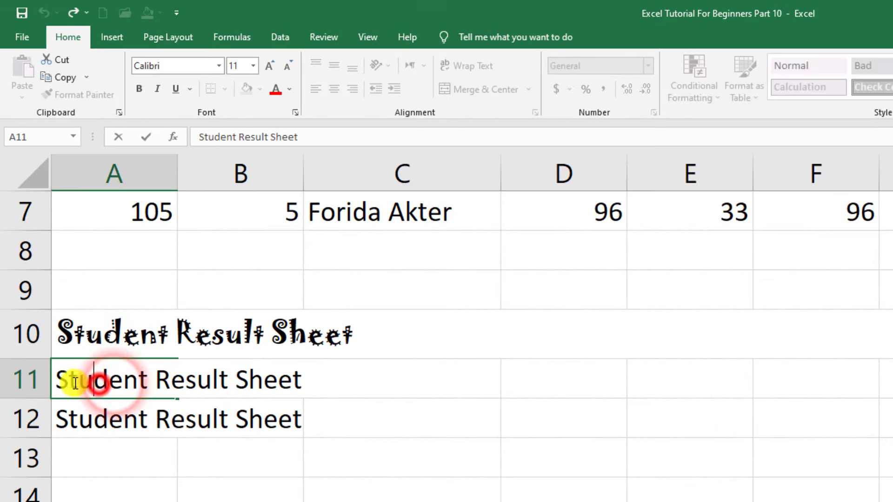
left_click_drag(57, 381, 303, 380)
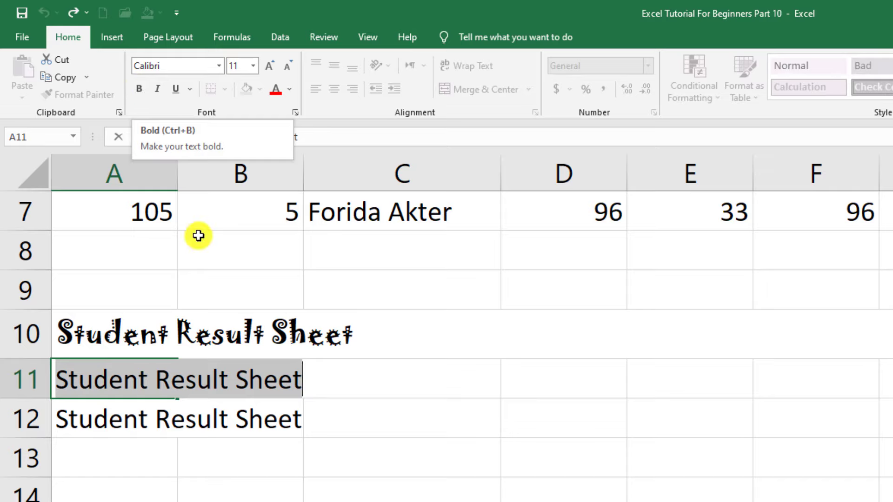
Make the A11 title bold and toggle italic on and off, leaving it non-italic.
scroll(199, 234, "down", 1)
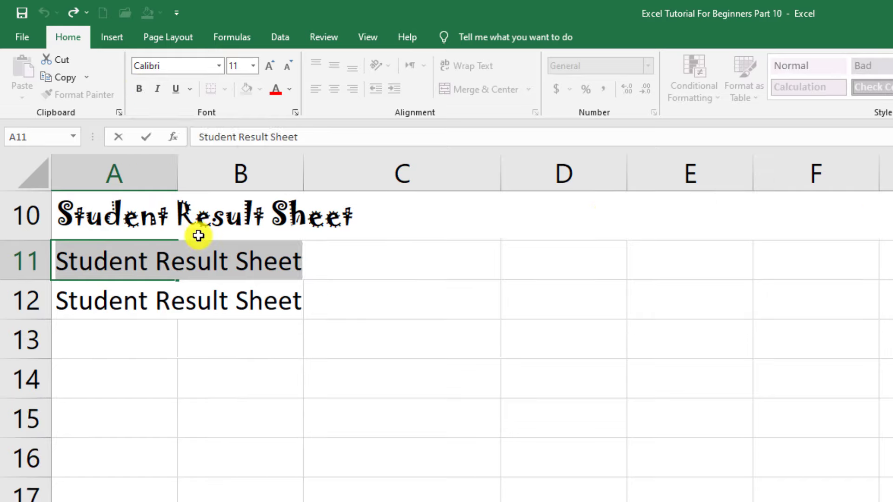
left_click(138, 90)
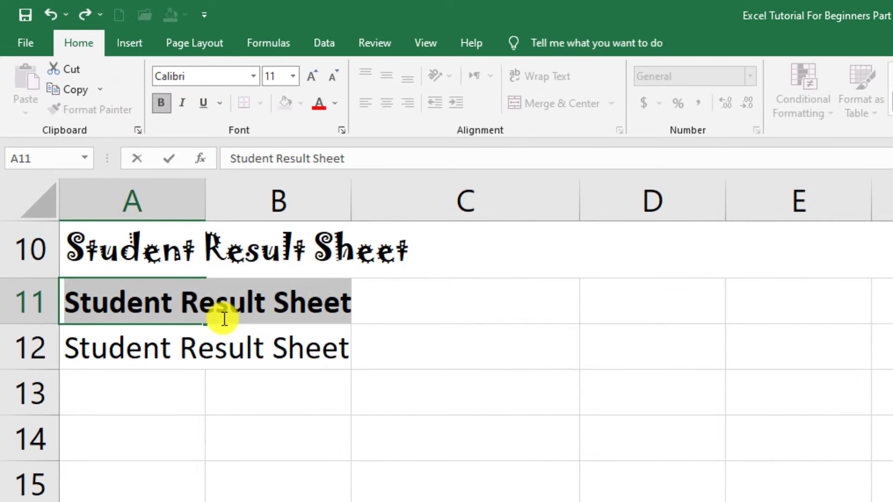
left_click(183, 107)
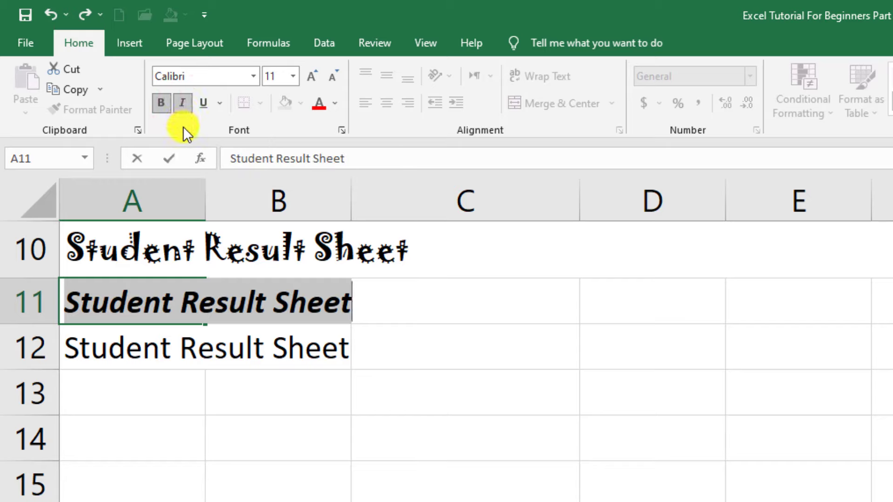
left_click(181, 100)
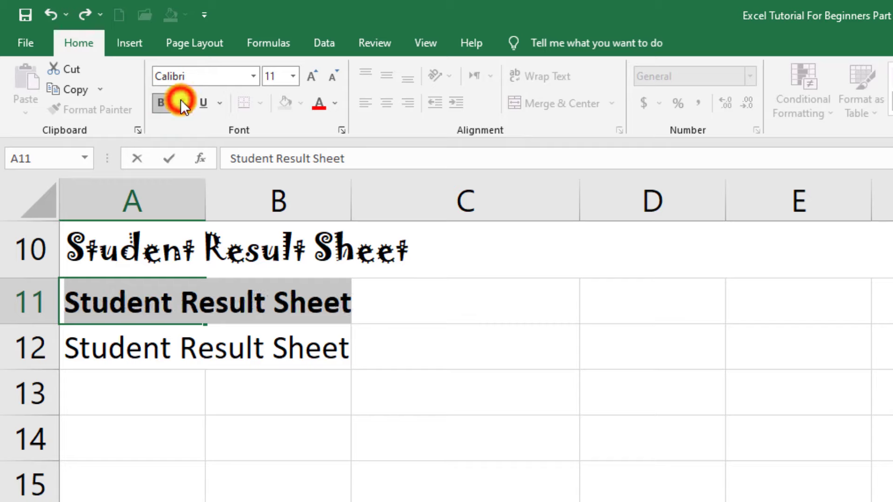
left_click(180, 99)
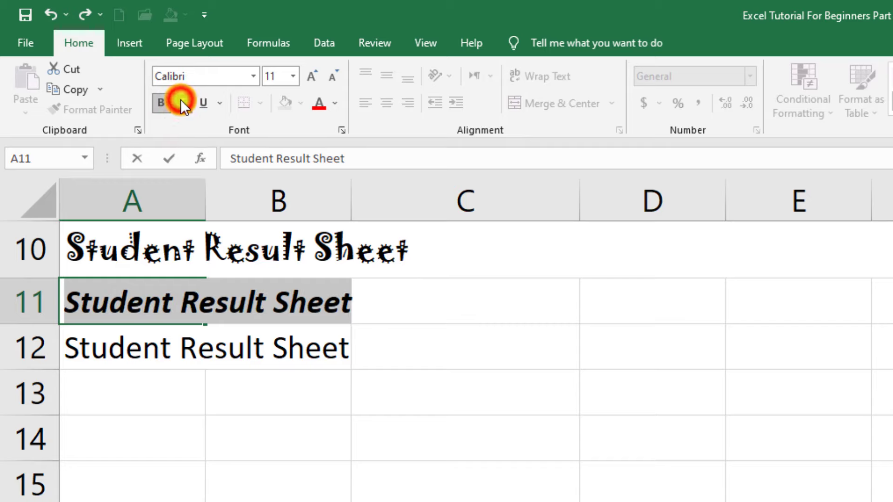
left_click(180, 99)
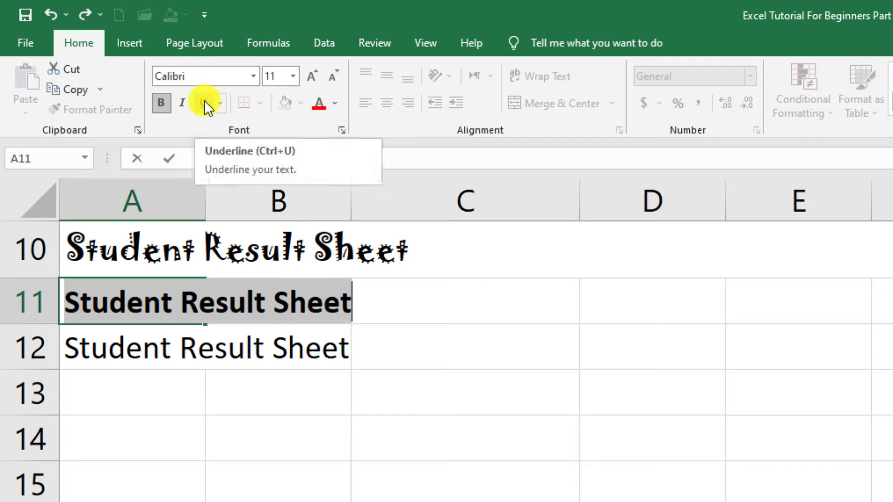
Reselect the A11 title text, toggle underline on and off, and remove bold.
left_click(136, 318)
left_click_drag(70, 300, 354, 304)
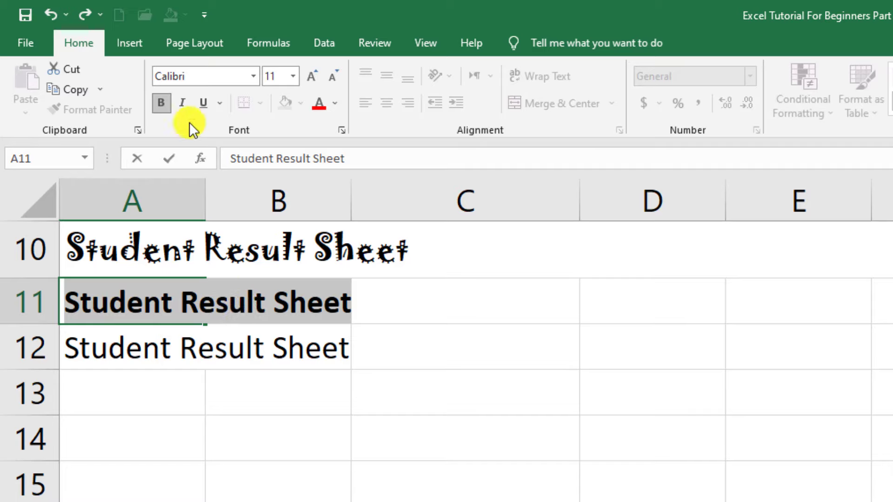
left_click(204, 101)
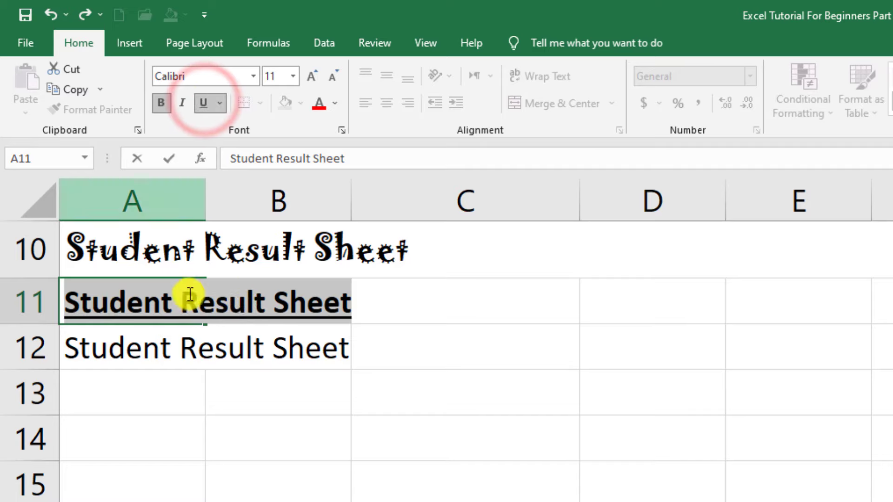
left_click(203, 102)
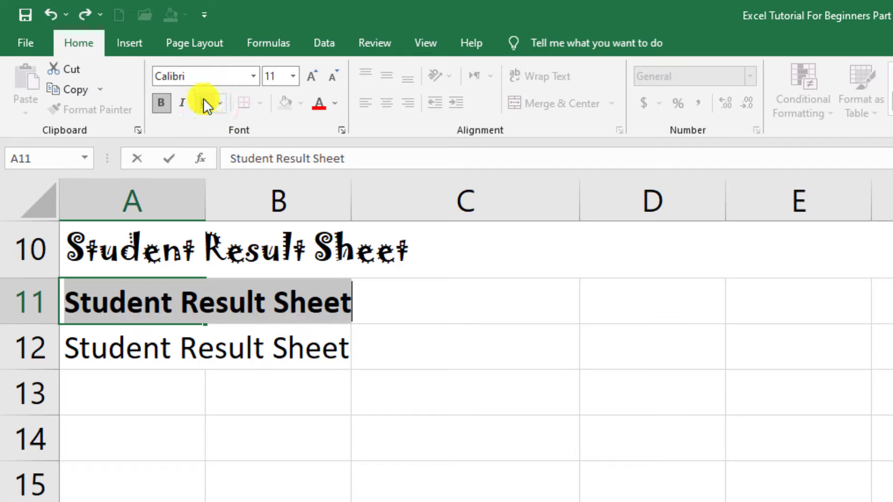
left_click(160, 103)
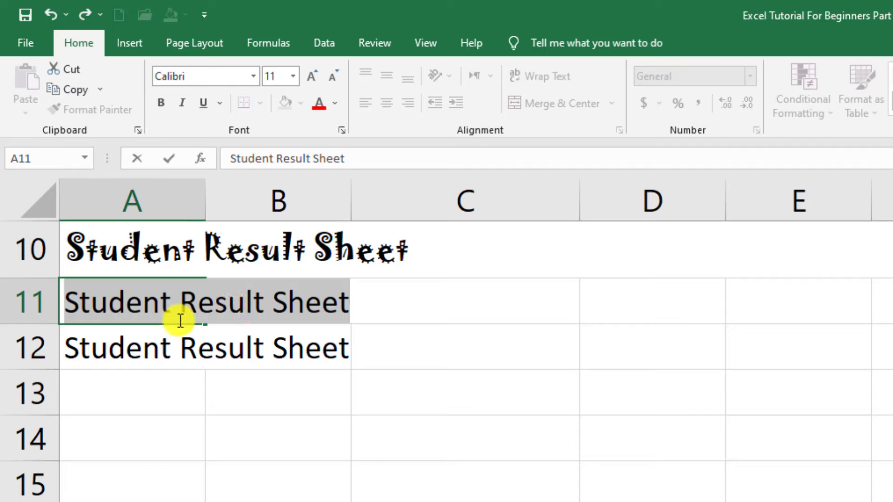
key("F2")
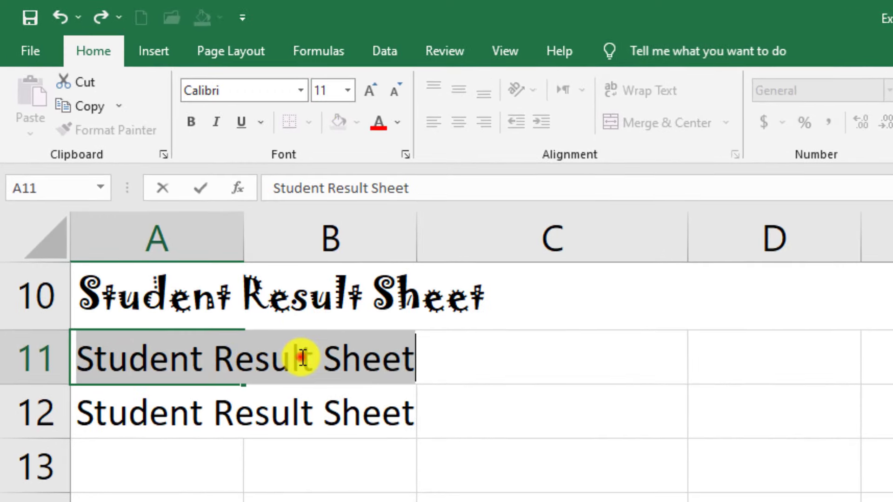
Set the A11 'Student Result Sheet' text to font size 24.
left_click(291, 348)
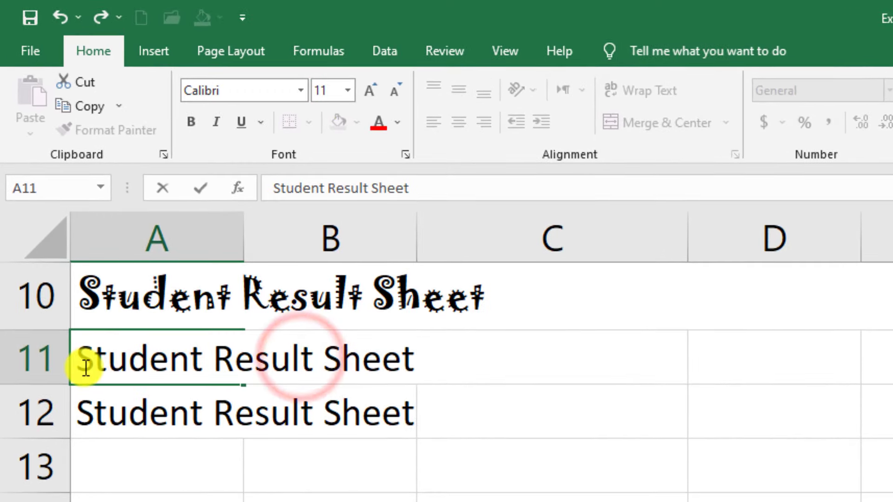
left_click_drag(79, 353, 455, 361)
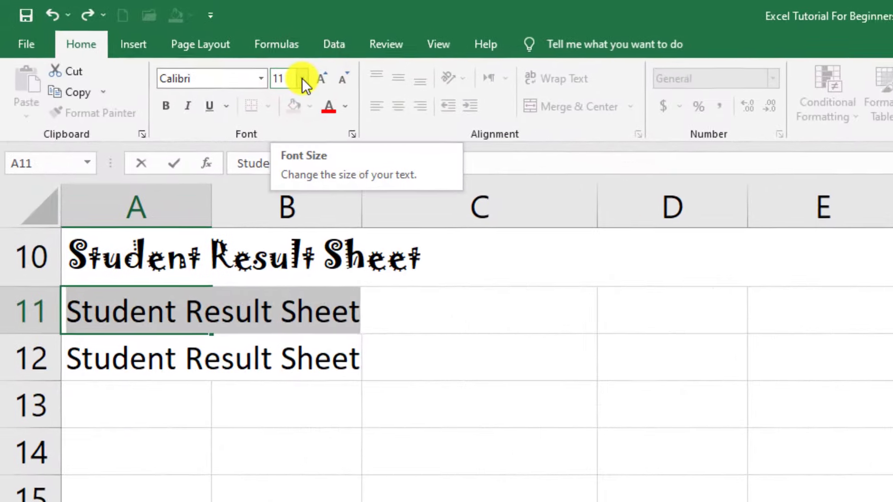
left_click(307, 79)
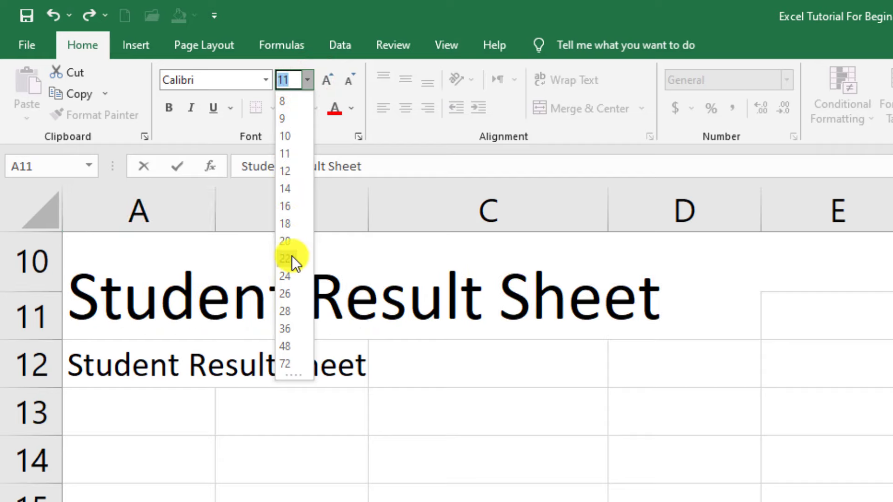
left_click(291, 279)
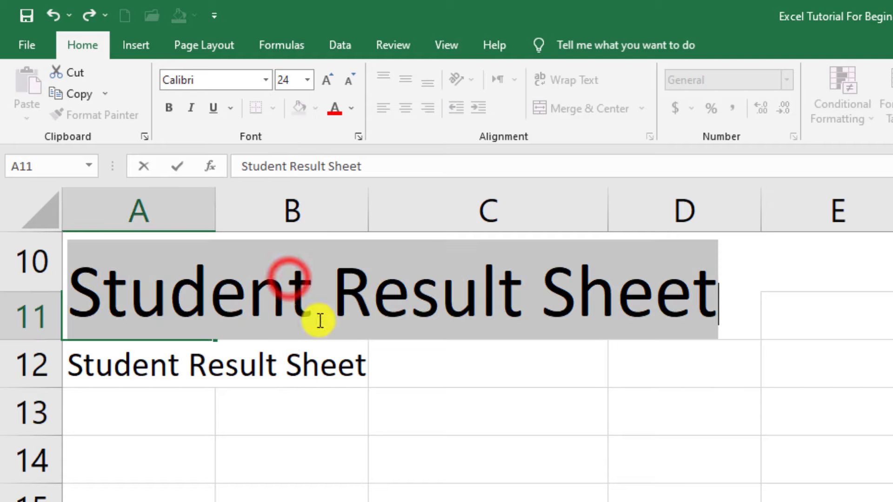
left_click(364, 364)
left_click(446, 496)
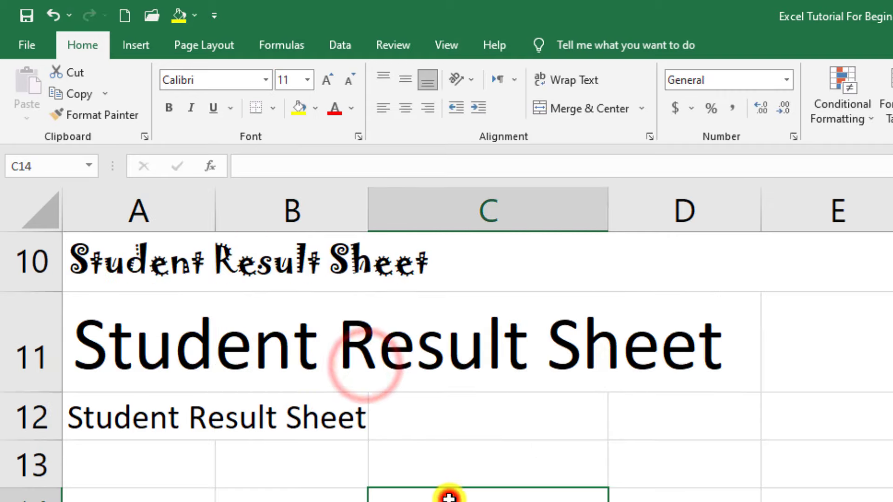
left_click(420, 355)
left_click(283, 347)
left_click(138, 346)
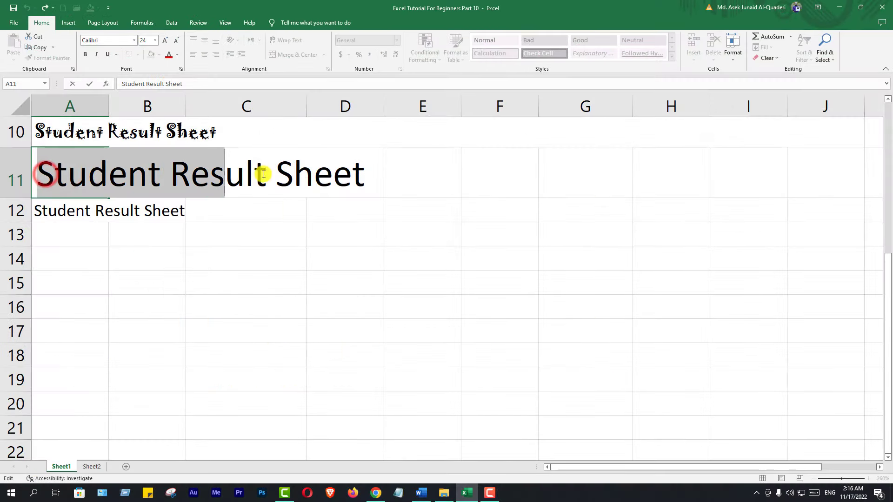
Adjust the A11 title with Increase/Decrease Font Size until it reads 26.
left_click_drag(60, 174, 367, 175)
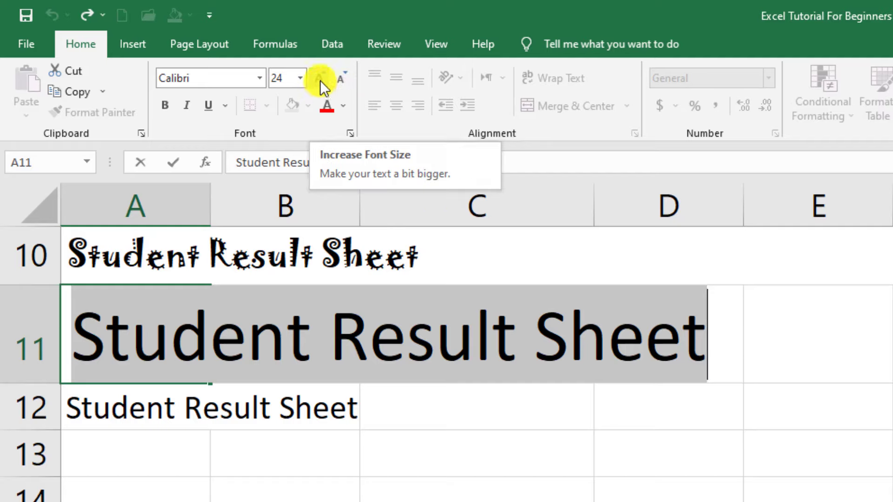
left_click(320, 79)
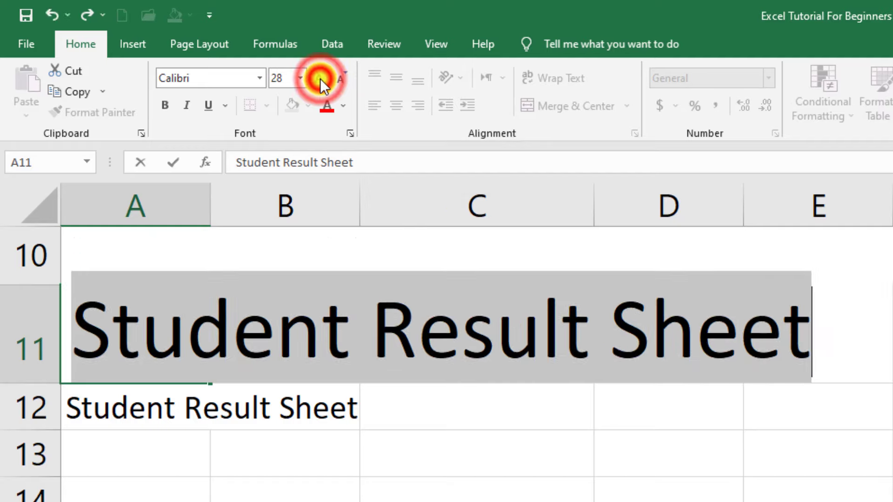
left_click(319, 79)
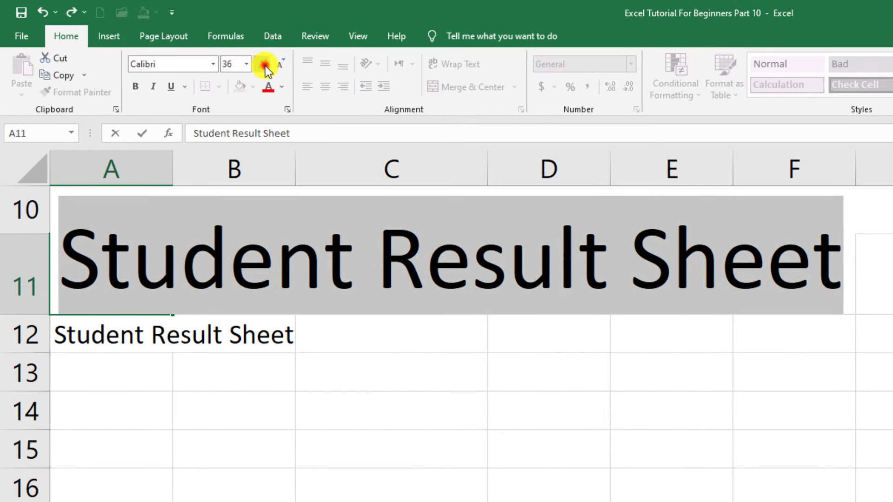
left_click(265, 66)
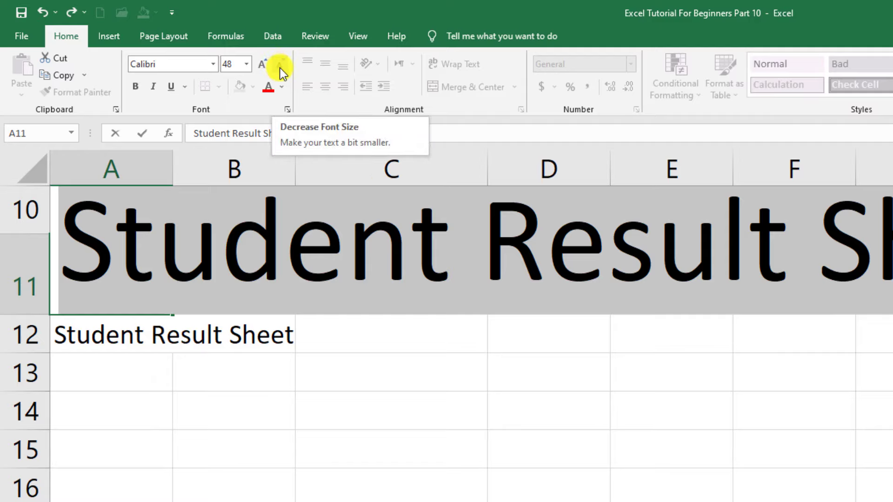
left_click(280, 68)
left_click(280, 68)
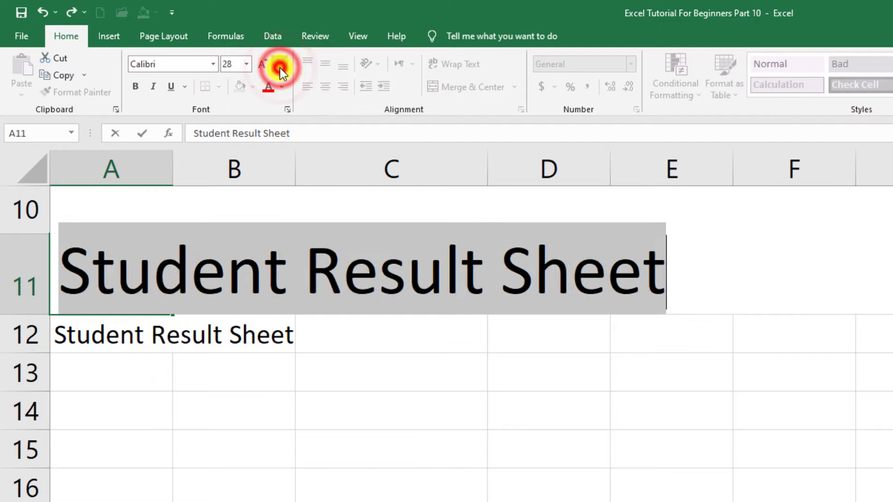
left_click(280, 68)
left_click(280, 67)
left_click(280, 68)
left_click(280, 68)
left_click(280, 68)
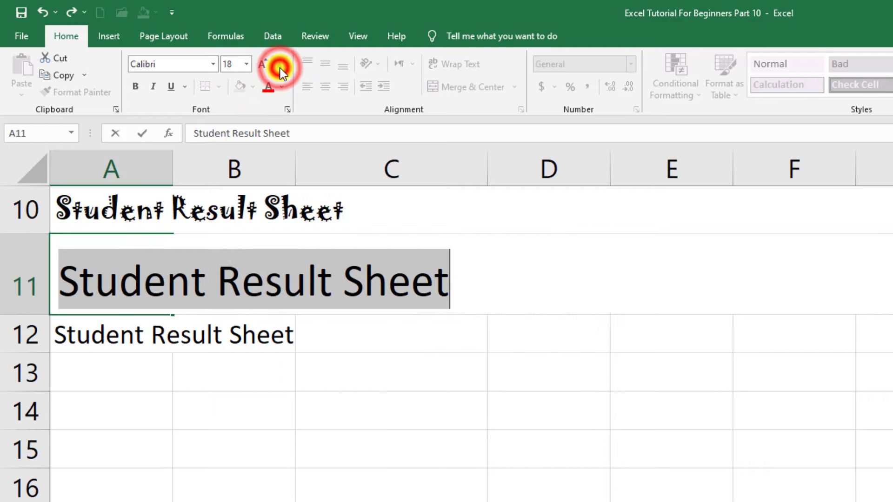
left_click(259, 65)
left_click(258, 65)
left_click(259, 65)
left_click(259, 65)
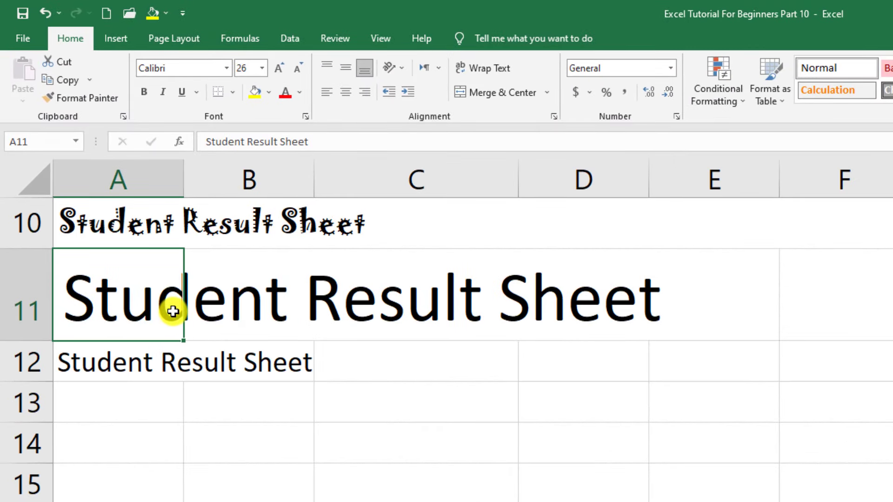
Color the A11 'Student Result Sheet' text with the standard red font colour.
left_click(141, 313)
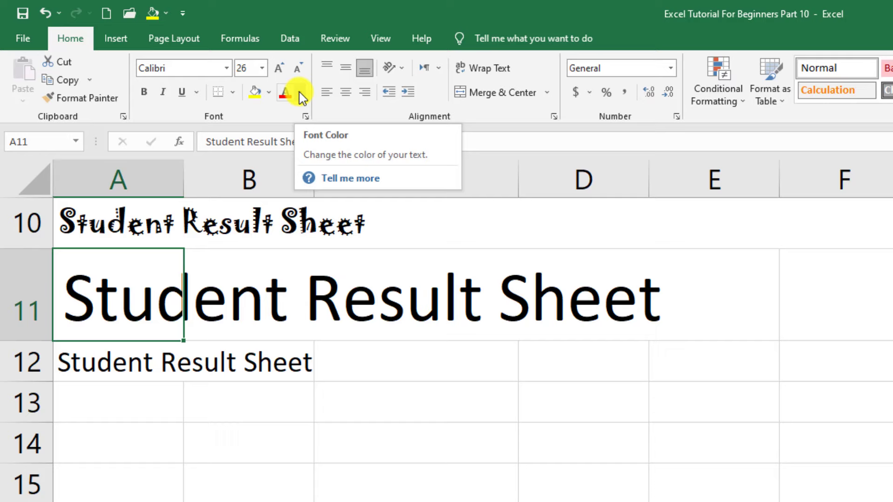
left_click(300, 93)
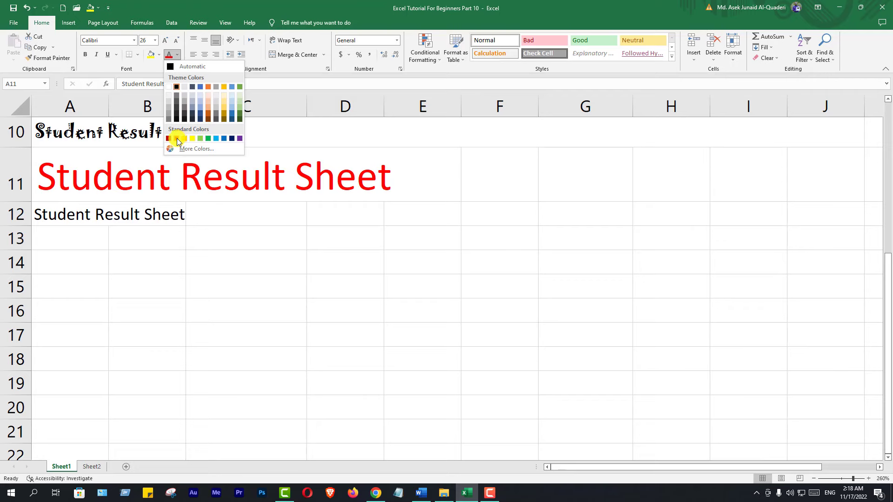
left_click(175, 139)
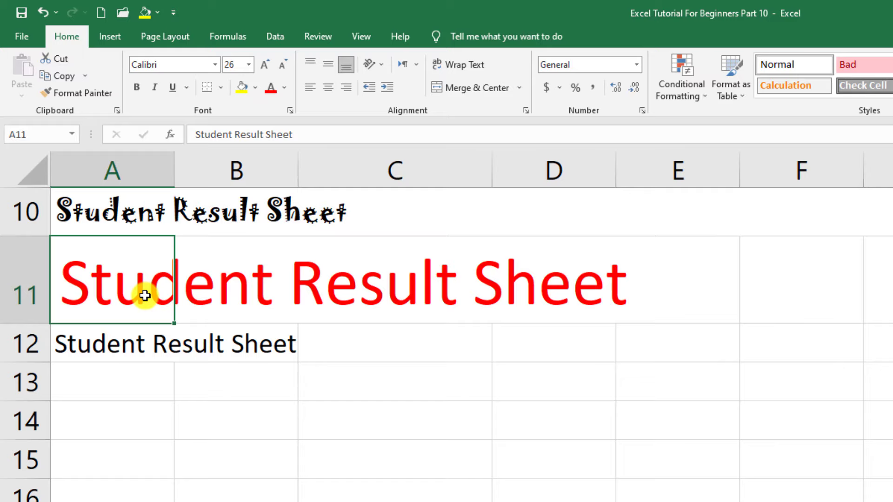
Widen column A so the large red title fits.
left_click(141, 287)
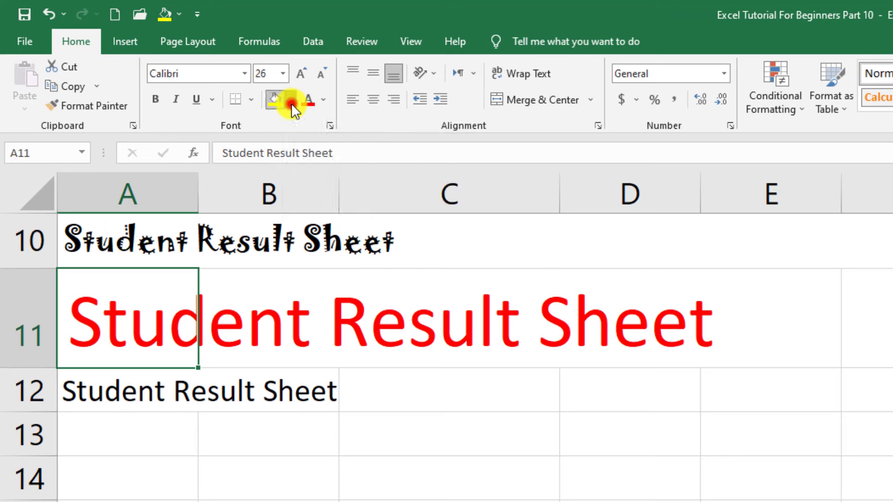
left_click(290, 99)
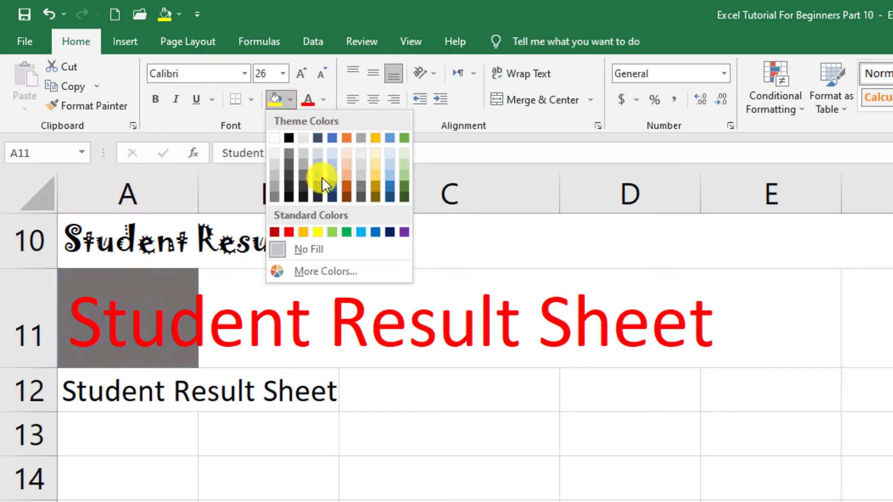
left_click(222, 297)
double_click(109, 328)
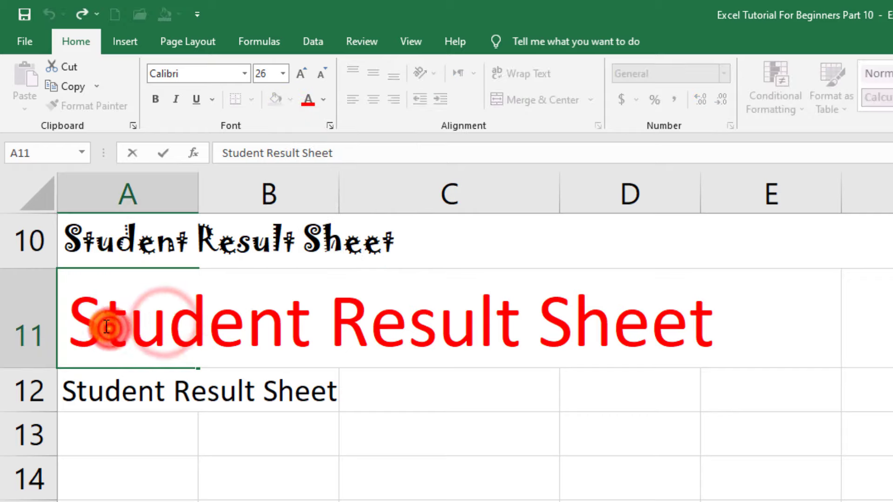
left_click_drag(72, 317, 716, 339)
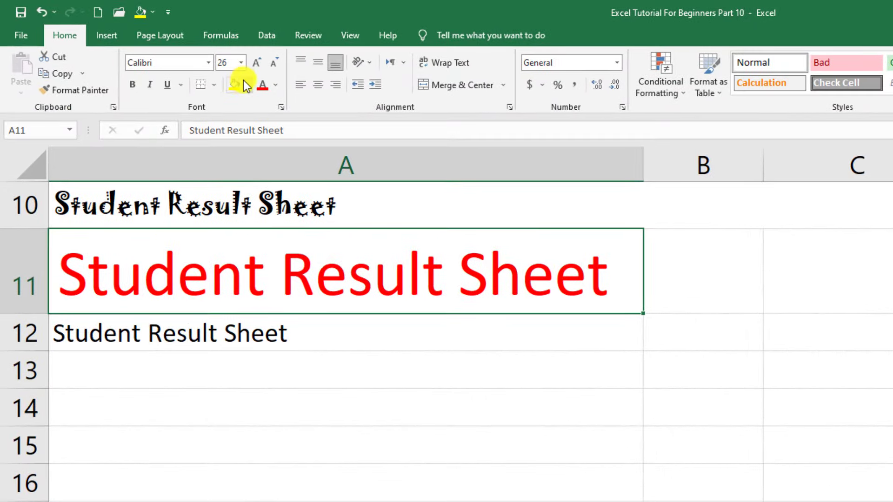
Fill cell A11 with the standard yellow background colour.
left_click(246, 84)
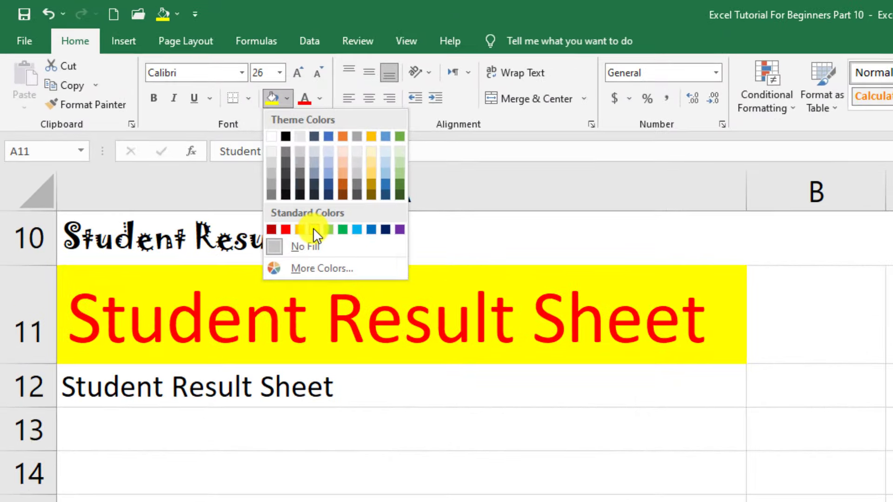
left_click(314, 229)
left_click(335, 329)
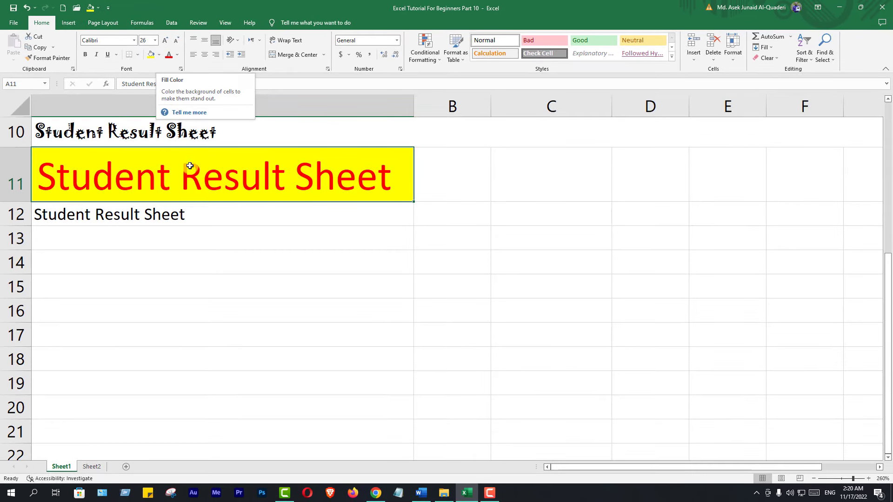
scroll(191, 268, "up", 3)
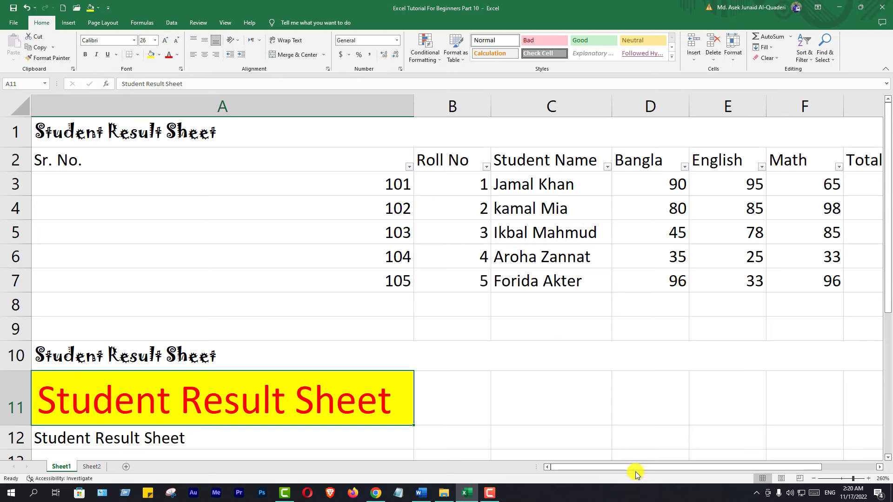
left_click_drag(629, 467, 691, 466)
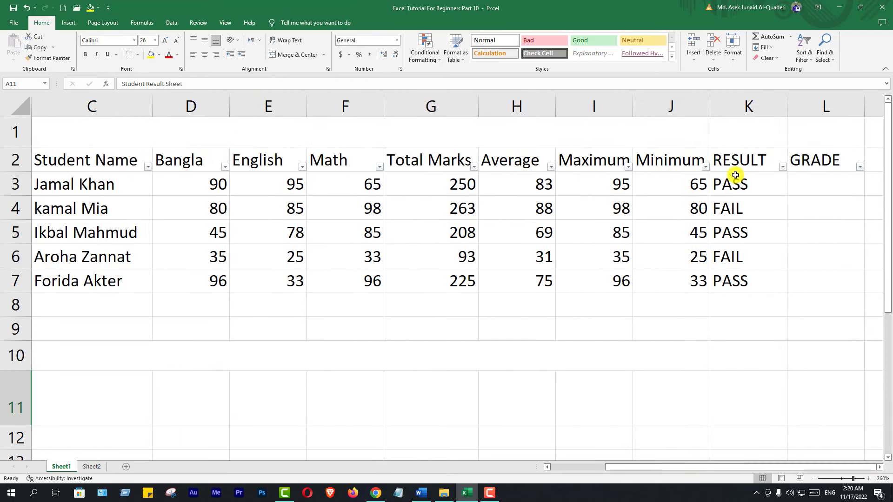